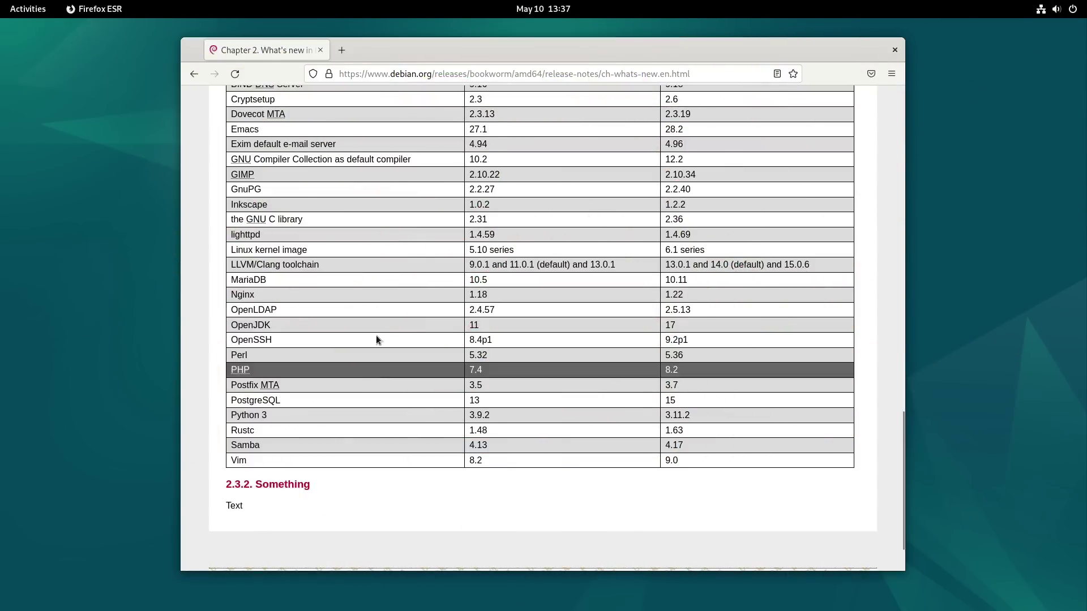
Return to the top of the release notes, close the Firefox window, and bring up Activities.
{"action": "key", "text": "Home"}
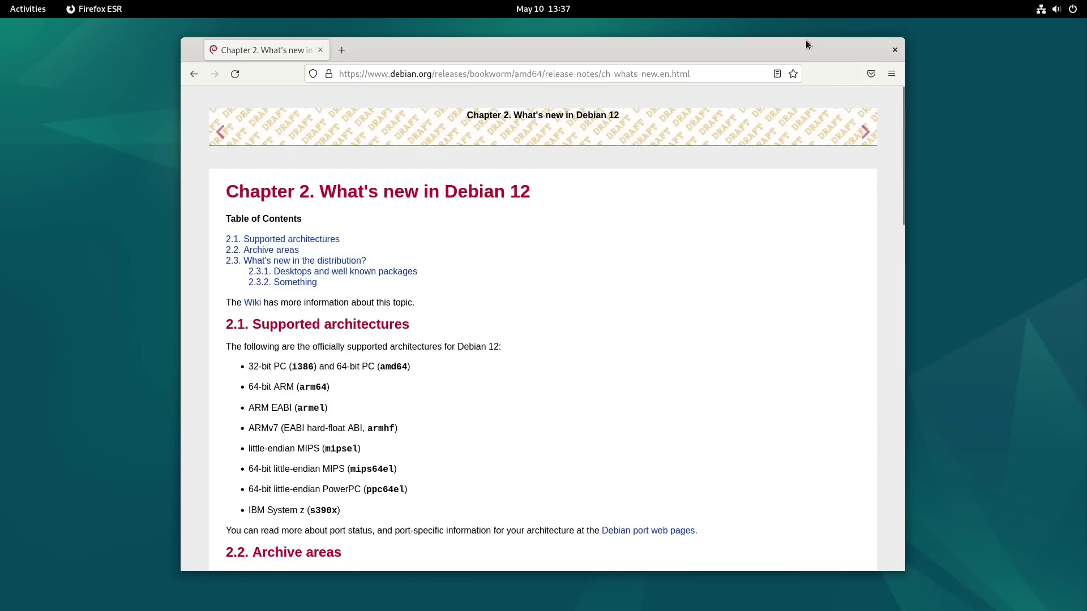
{"action": "double_click", "coordinate": [797, 50]}
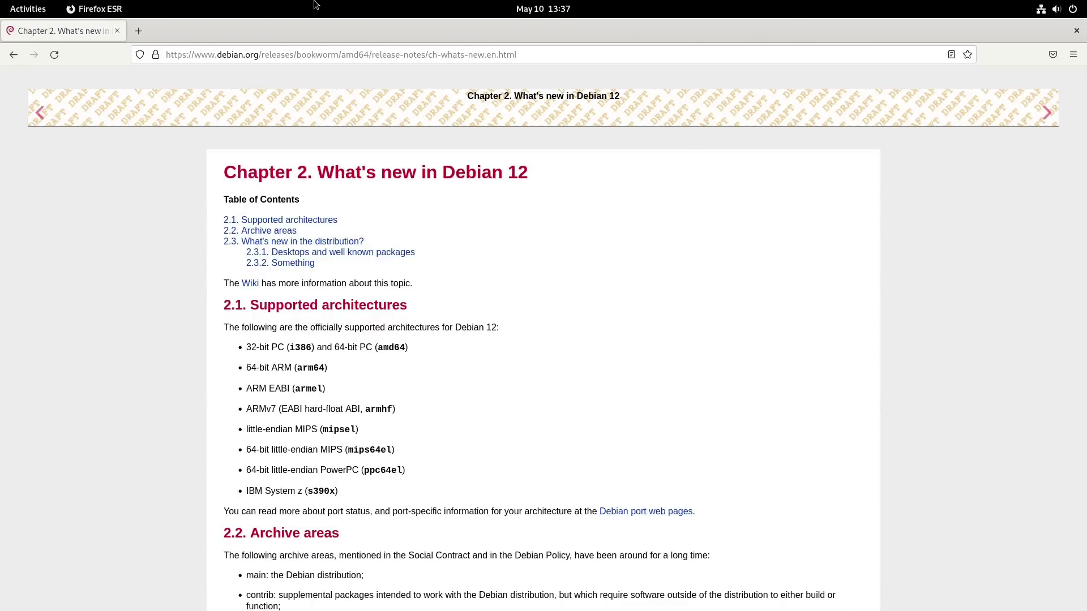
{"action": "right_click", "coordinate": [725, 28]}
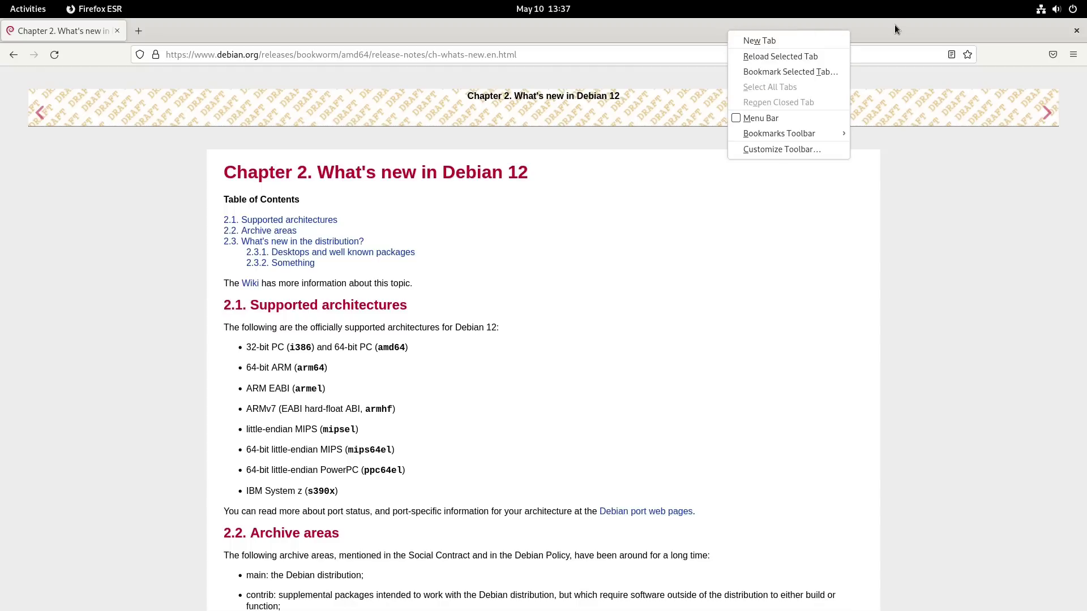
{"action": "left_click", "coordinate": [1004, 18]}
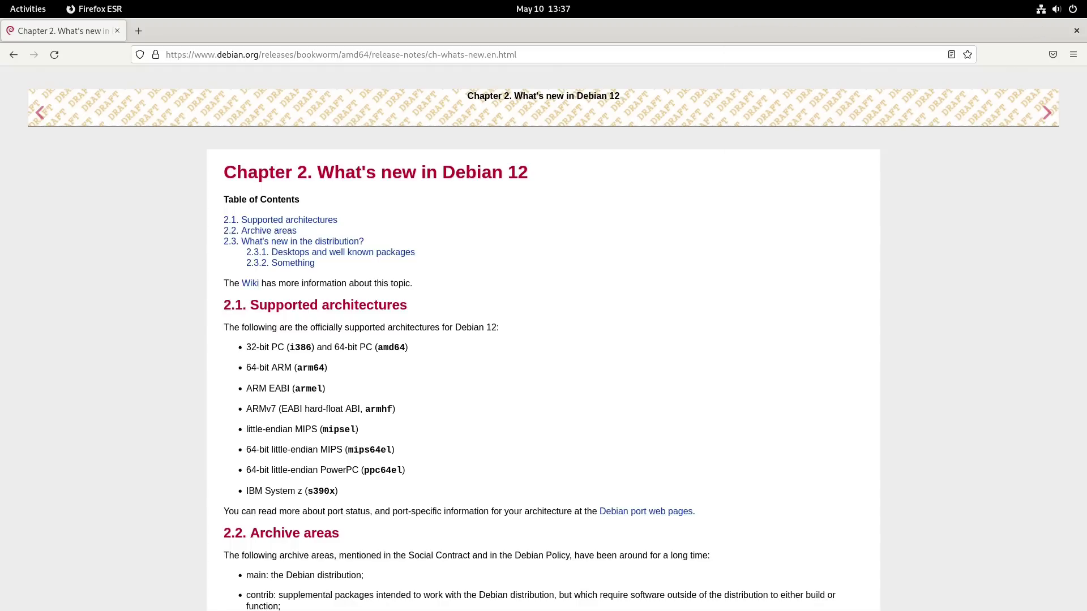
{"action": "double_click", "coordinate": [1021, 26]}
{"action": "left_click", "coordinate": [898, 47]}
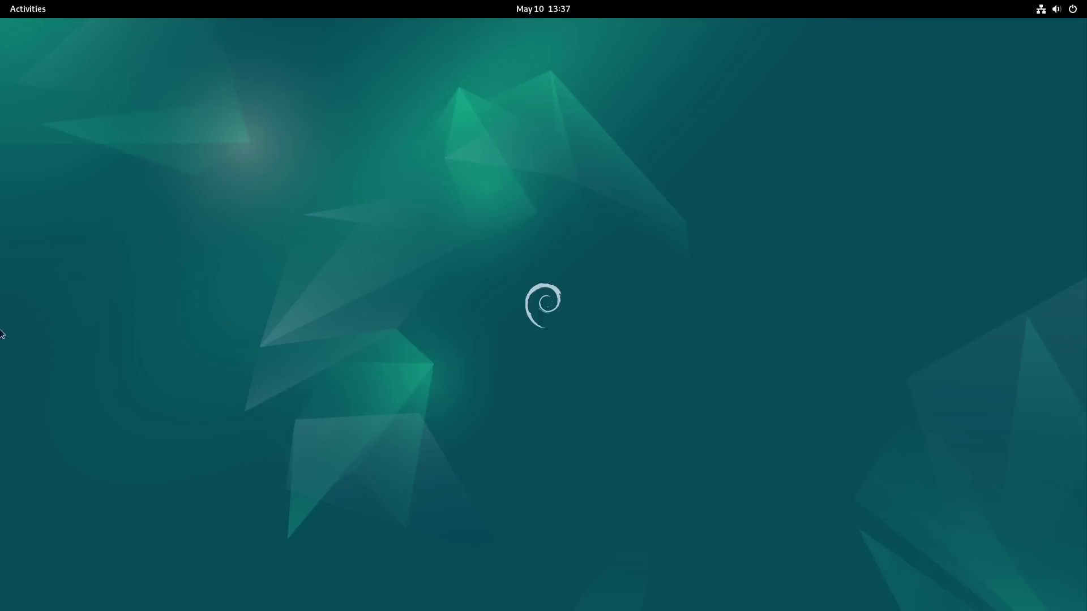
{"action": "left_click", "coordinate": [20, 10]}
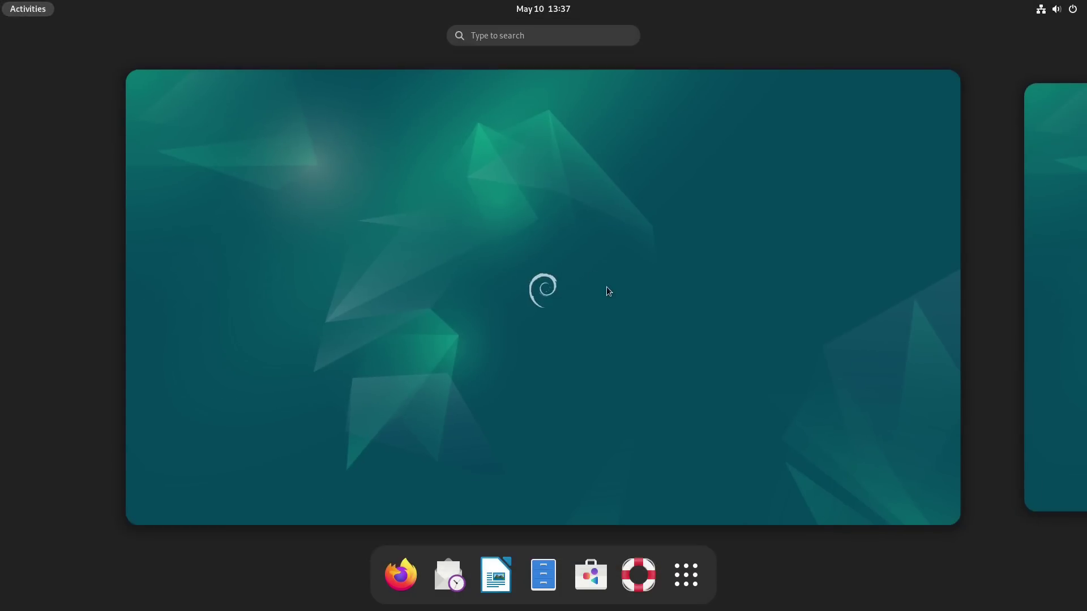
Show all installed applications and scroll to the app grid's second page.
{"action": "scroll", "coordinate": [606, 291], "scroll_direction": "down", "scroll_amount": 1}
{"action": "scroll", "coordinate": [630, 317], "scroll_direction": "up", "scroll_amount": 1}
{"action": "left_click", "coordinate": [698, 583]}
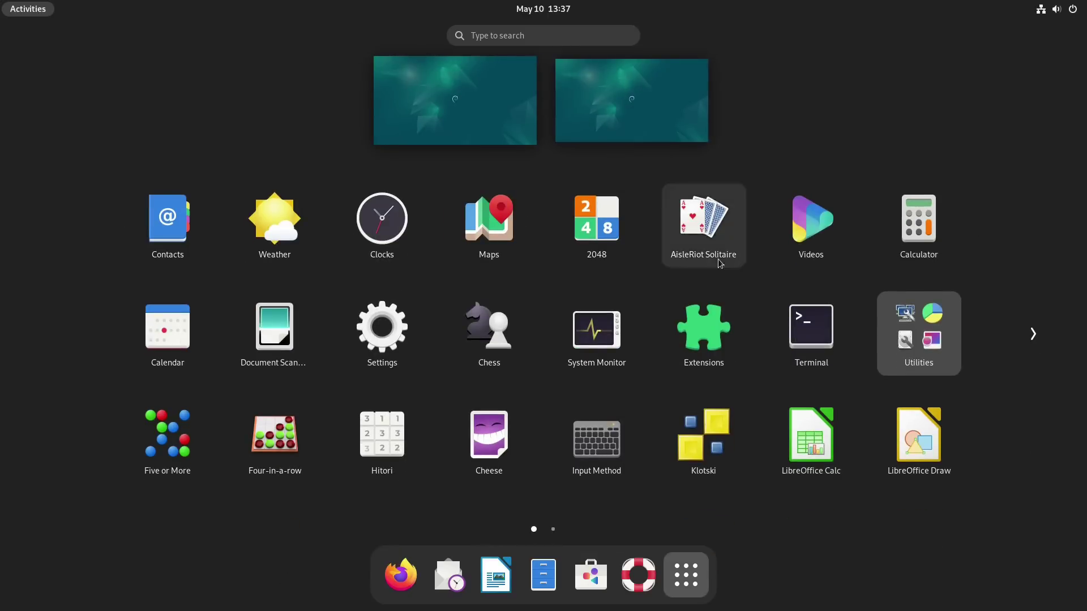
{"action": "scroll", "coordinate": [688, 281], "scroll_direction": "down", "scroll_amount": 1}
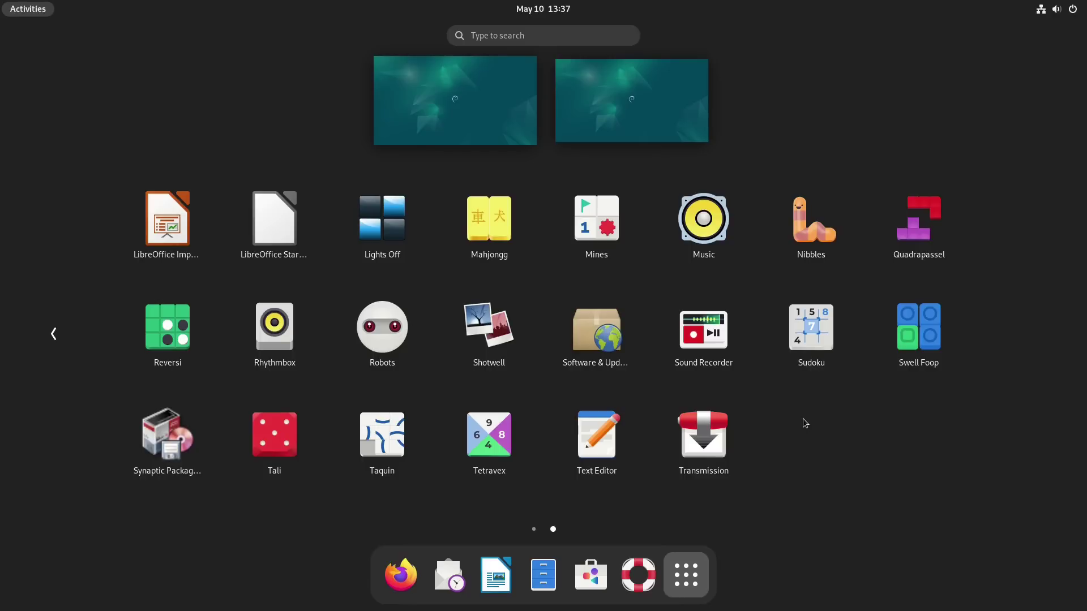
Launch Software & Updates, centre its window, and authenticate with the administrator password.
{"action": "left_click", "coordinate": [593, 325]}
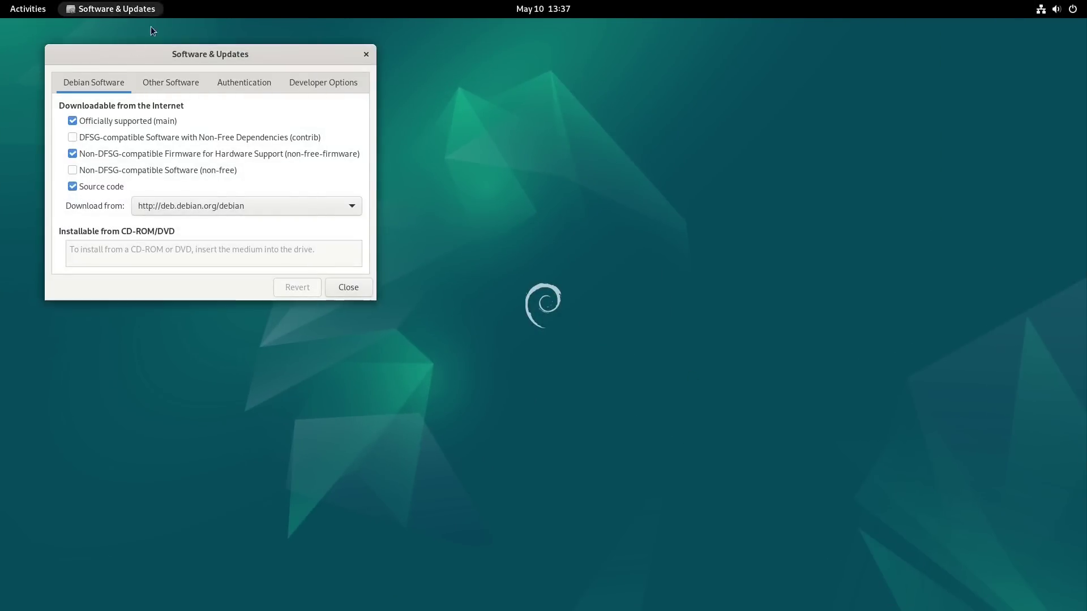
{"action": "left_click_drag", "start_coordinate": [180, 58], "coordinate": [486, 176]}
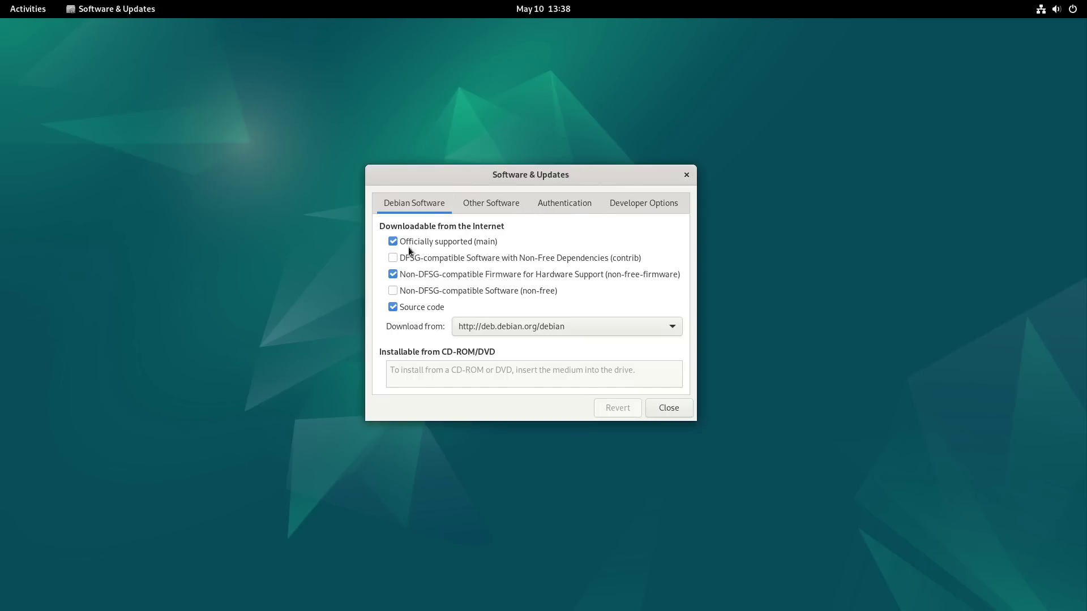
{"action": "left_click", "coordinate": [394, 291]}
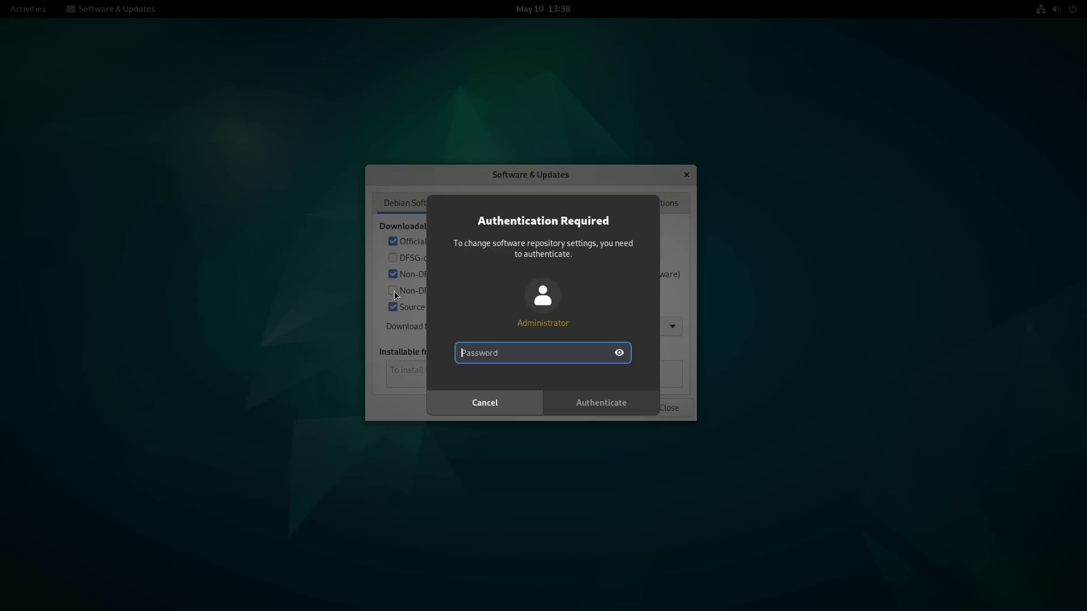
{"action": "type", "text": "••••••"}
{"action": "key", "text": "Return"}
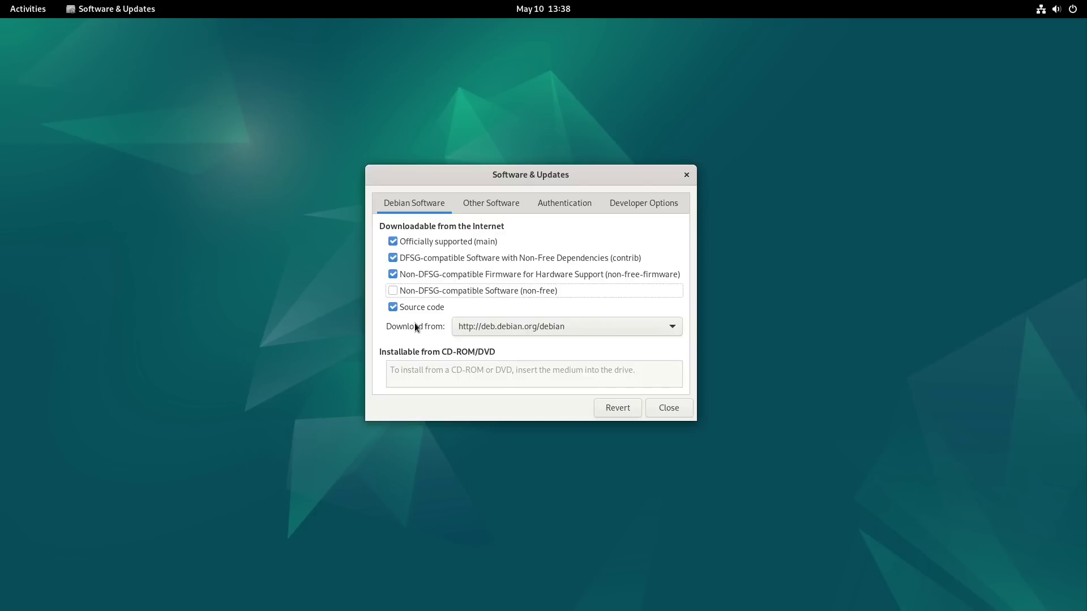
Uncheck the non-free and contrib components, then close without reloading the package lists.
{"action": "left_click", "coordinate": [392, 291]}
{"action": "left_click", "coordinate": [405, 292]}
{"action": "left_click", "coordinate": [392, 259]}
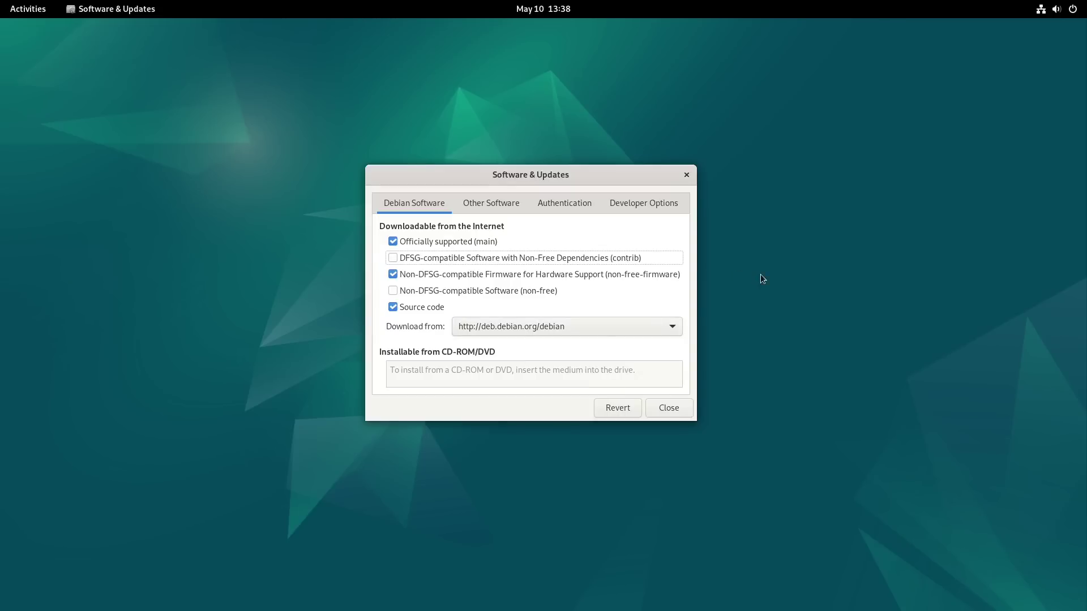
{"action": "left_click", "coordinate": [685, 179]}
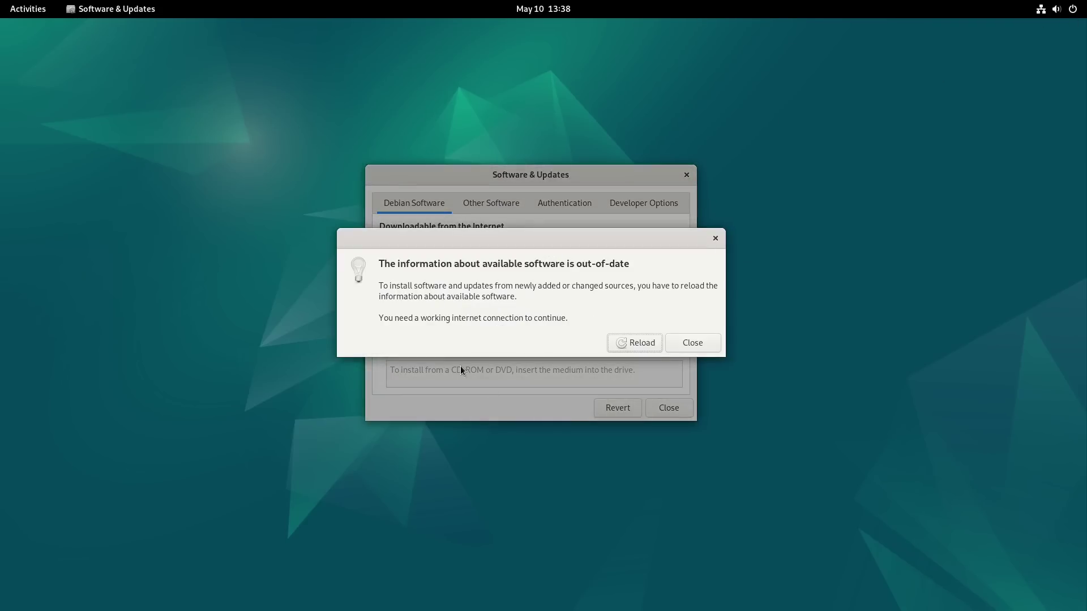
{"action": "left_click", "coordinate": [679, 343]}
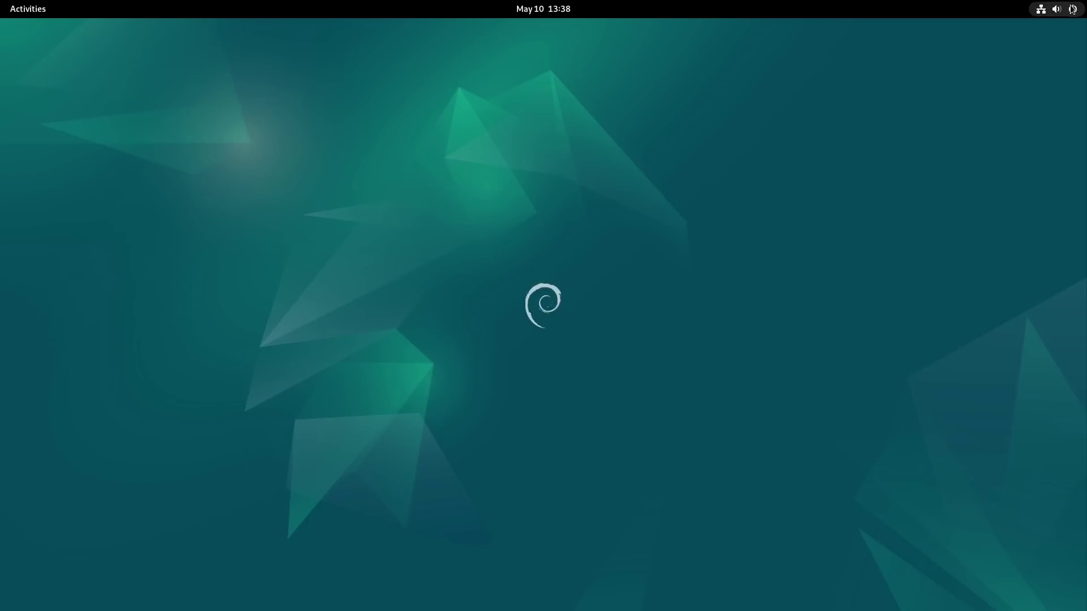
{"action": "left_click", "coordinate": [1071, 9]}
{"action": "left_click", "coordinate": [907, 43]}
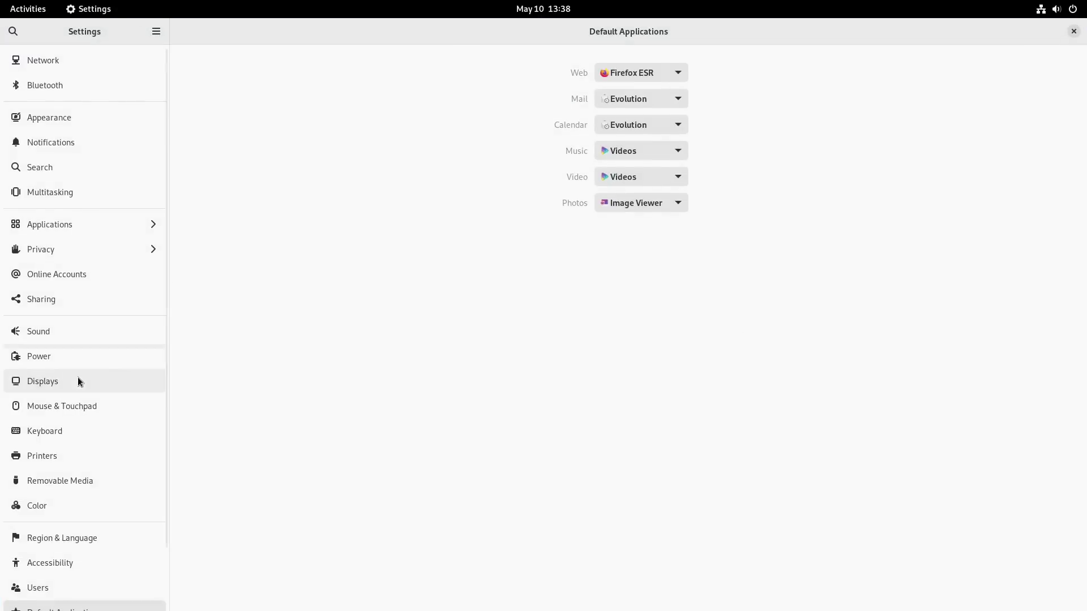
{"action": "scroll", "coordinate": [78, 381], "scroll_direction": "down", "scroll_amount": 2}
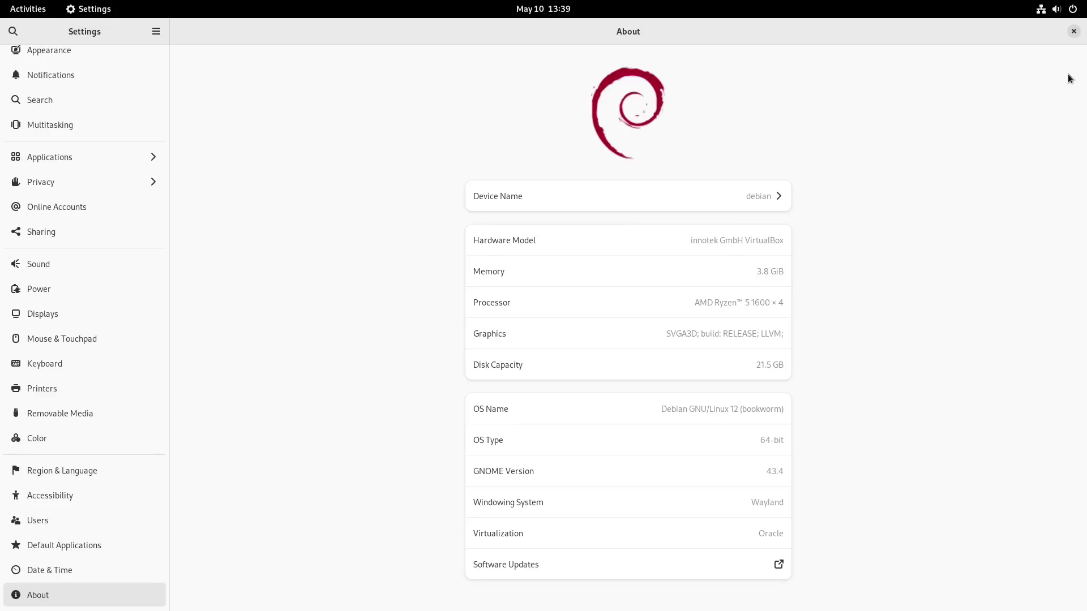
{"action": "left_click", "coordinate": [1073, 31]}
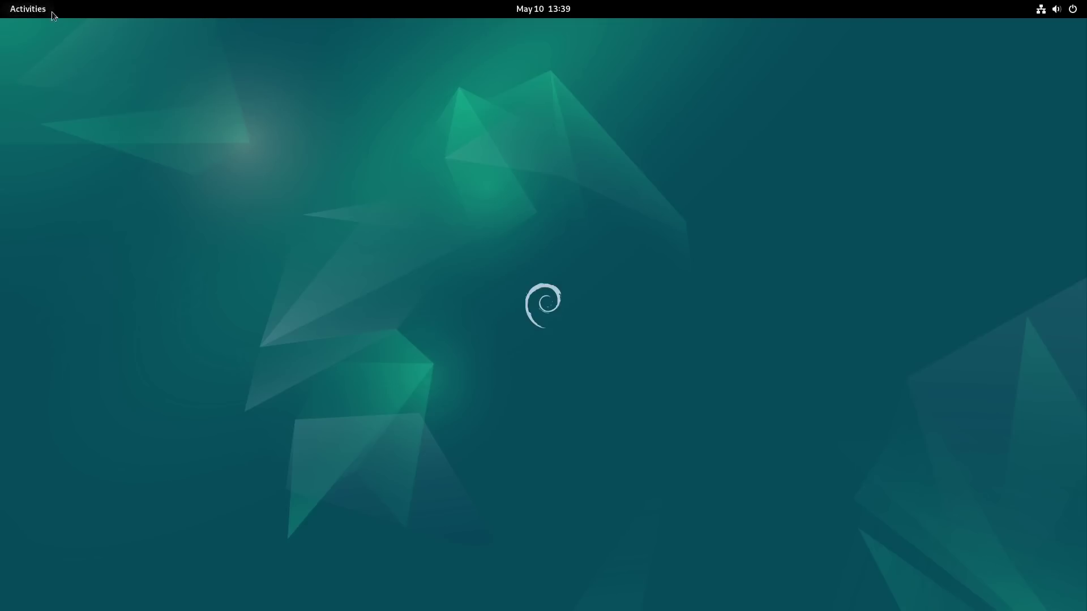
Launch Firefox from the application grid.
{"action": "left_click", "coordinate": [51, 11]}
{"action": "left_click", "coordinate": [692, 572]}
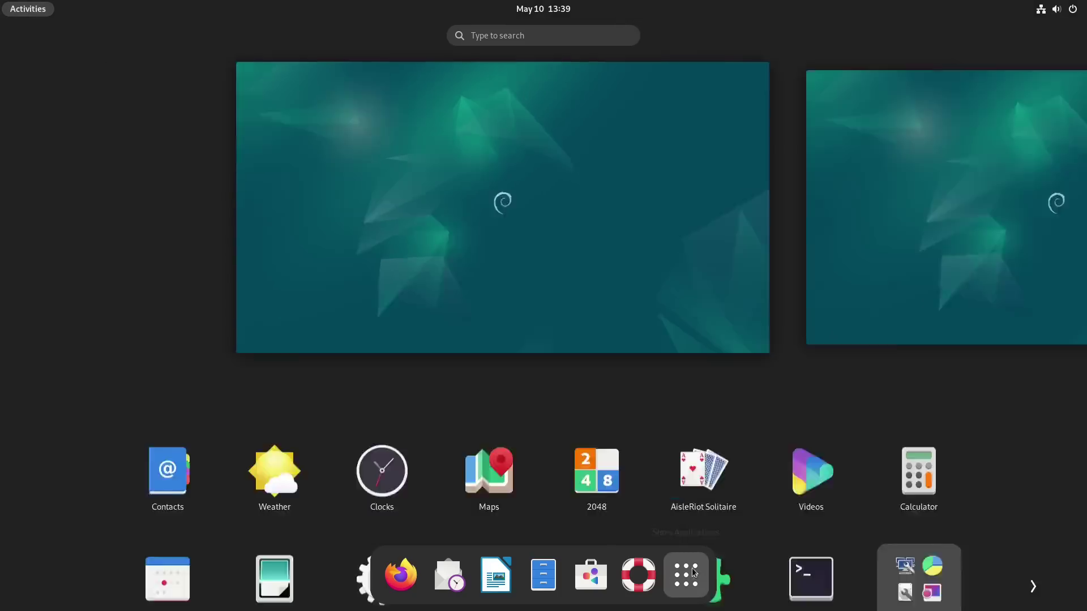
{"action": "left_click", "coordinate": [403, 574]}
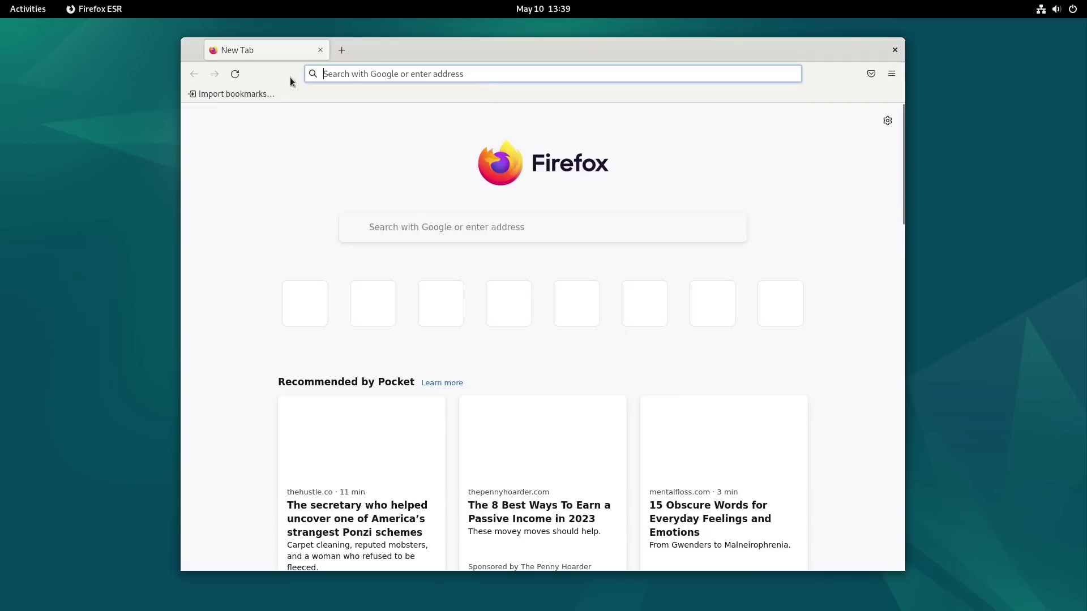
Restore the previous session from the History menu and scroll to section 2.2 Archive areas.
{"action": "key", "text": "alt"}
{"action": "left_click", "coordinate": [274, 46]}
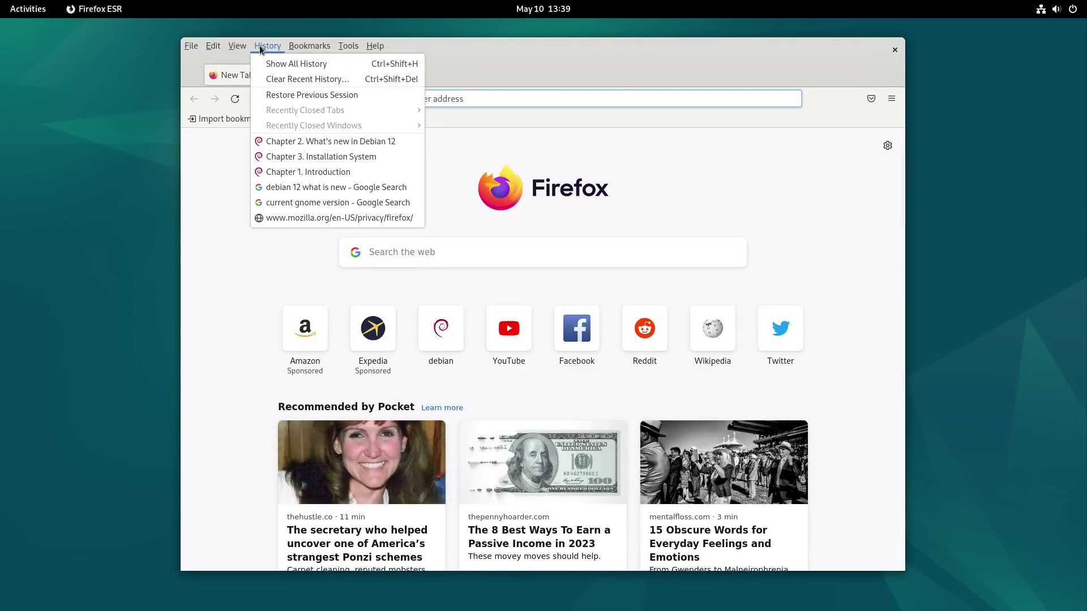
{"action": "left_click", "coordinate": [297, 93]}
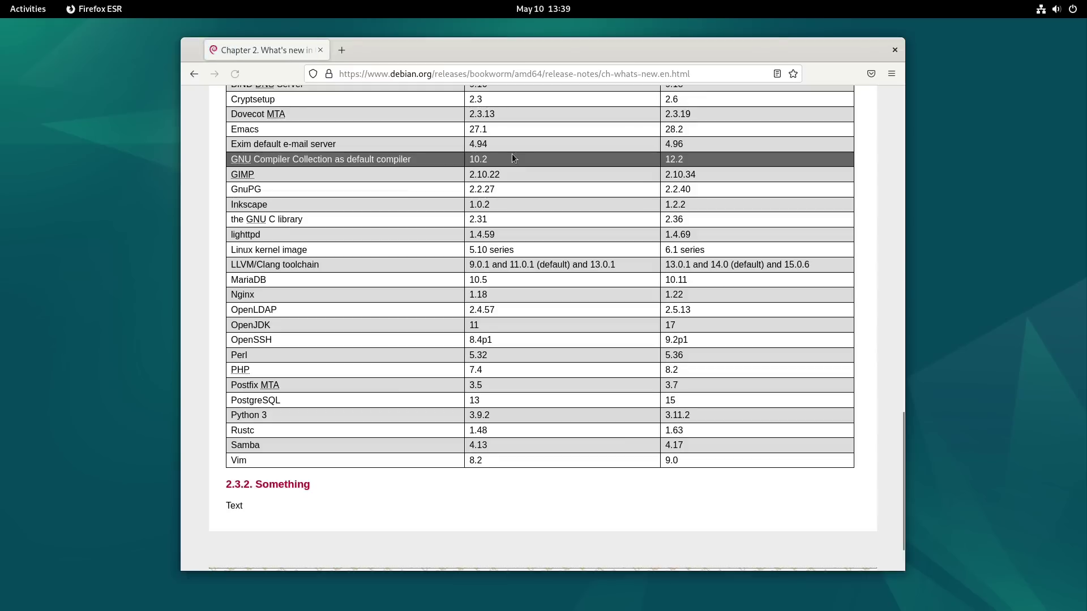
{"action": "scroll", "coordinate": [556, 129], "scroll_direction": "up", "scroll_amount": 20}
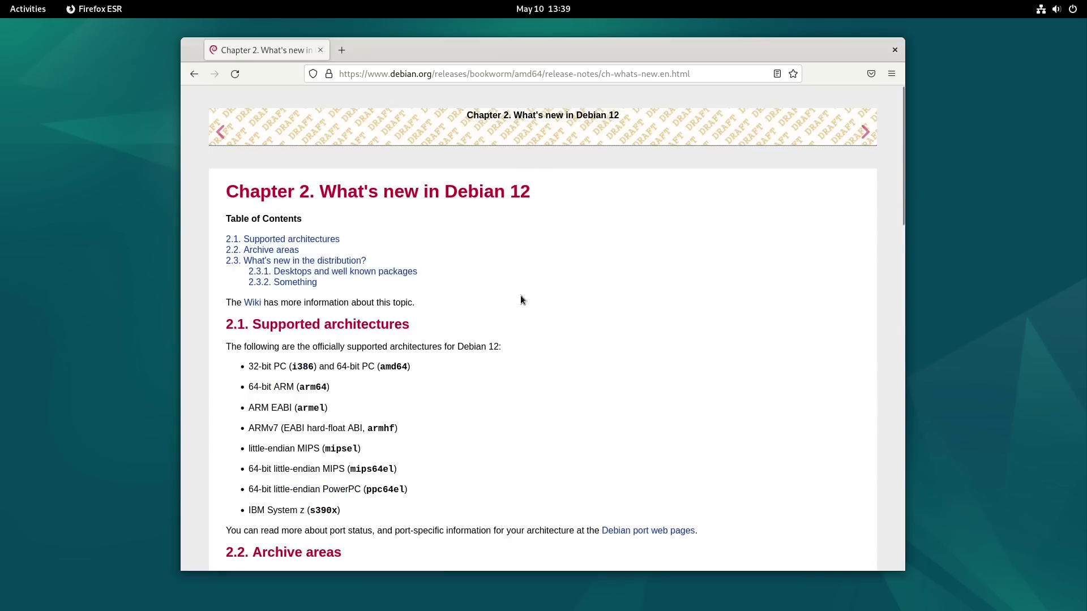
{"action": "scroll", "coordinate": [529, 295], "scroll_direction": "down", "scroll_amount": 2}
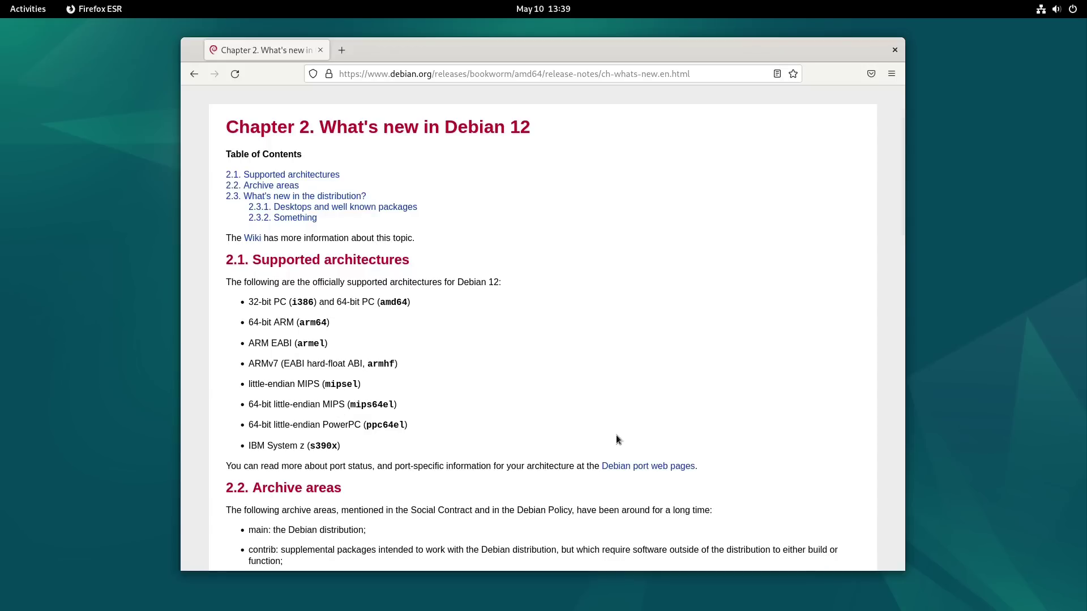
{"action": "scroll", "coordinate": [617, 419], "scroll_direction": "down", "scroll_amount": 5}
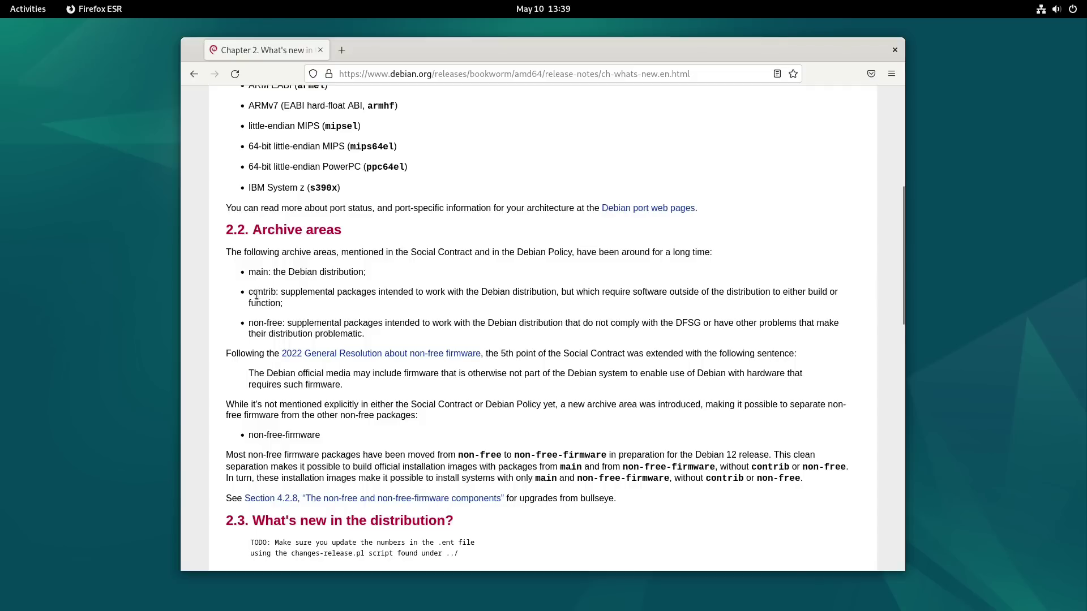
Highlight contrib, DFSG and the Social Contract sentence about official media including non-free firmware.
{"action": "left_click_drag", "start_coordinate": [249, 292], "coordinate": [275, 293]}
{"action": "left_click_drag", "start_coordinate": [249, 323], "coordinate": [276, 323]}
{"action": "left_click", "coordinate": [275, 322]}
{"action": "left_click_drag", "start_coordinate": [675, 323], "coordinate": [700, 324]}
{"action": "left_click_drag", "start_coordinate": [250, 374], "coordinate": [346, 391]}
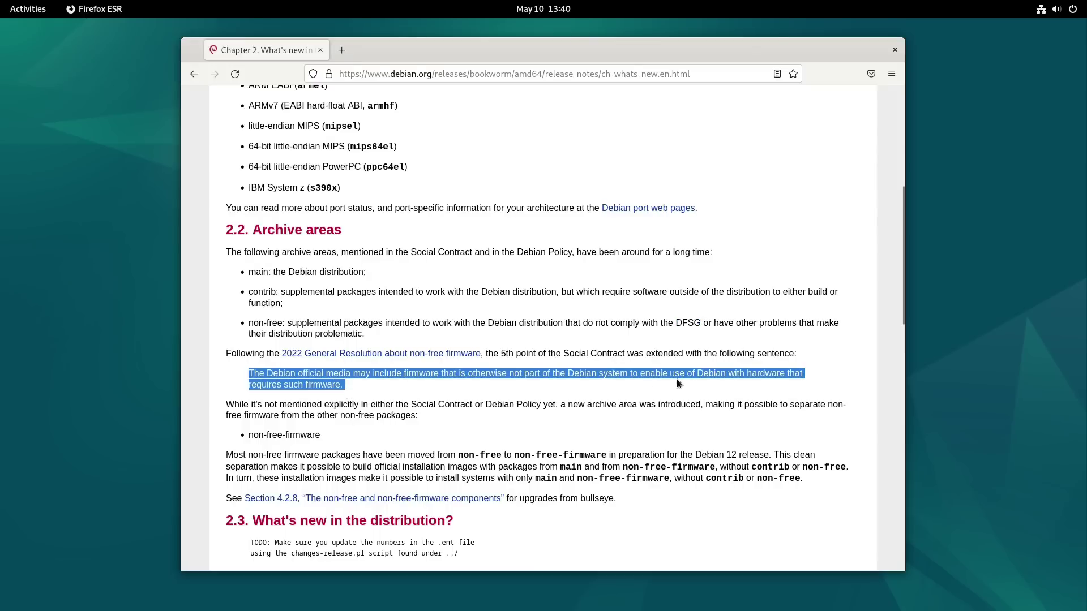
{"action": "scroll", "coordinate": [669, 371], "scroll_direction": "down", "scroll_amount": 2}
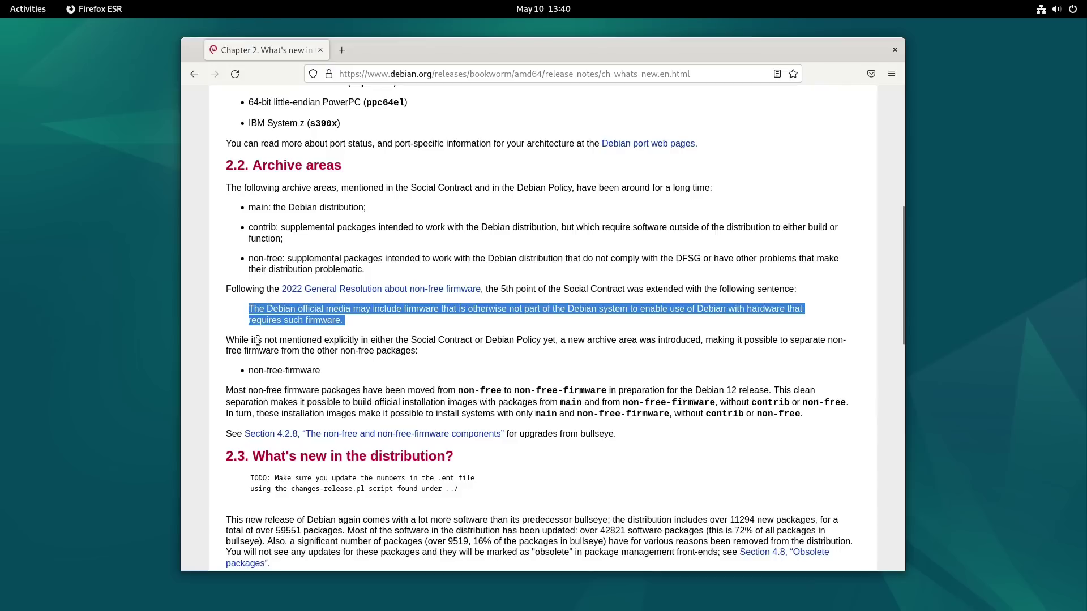
{"action": "left_click_drag", "start_coordinate": [277, 340], "coordinate": [565, 341]}
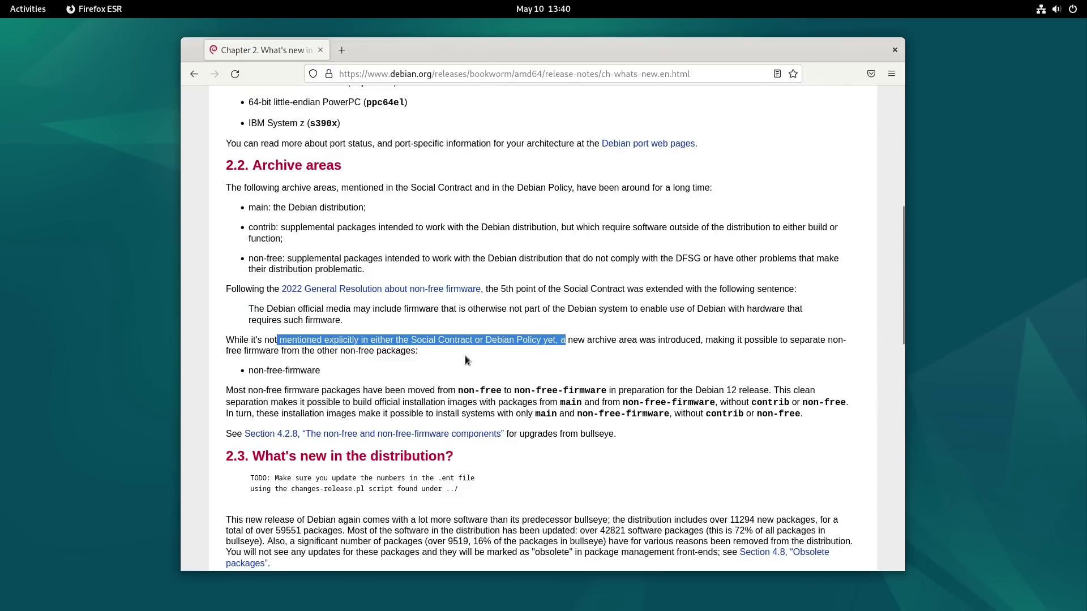
Highlight 'a new archive area was introduced', the non-free-firmware bullet, and the bold non-free-firmware term.
{"action": "left_click", "coordinate": [637, 339]}
{"action": "left_click_drag", "start_coordinate": [578, 340], "coordinate": [713, 341]}
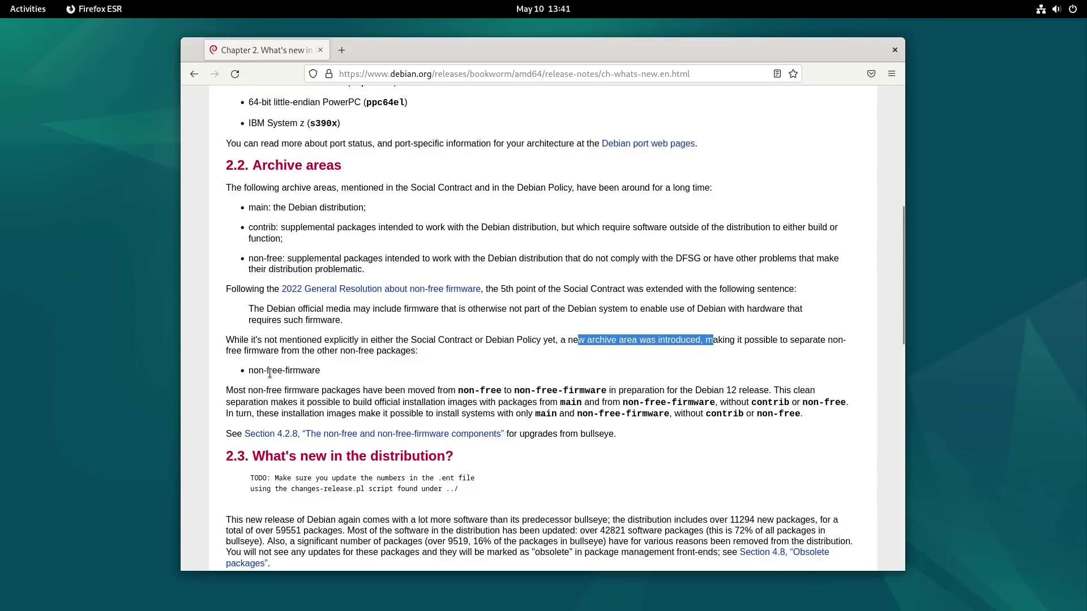
{"action": "left_click_drag", "start_coordinate": [320, 370], "coordinate": [247, 369]}
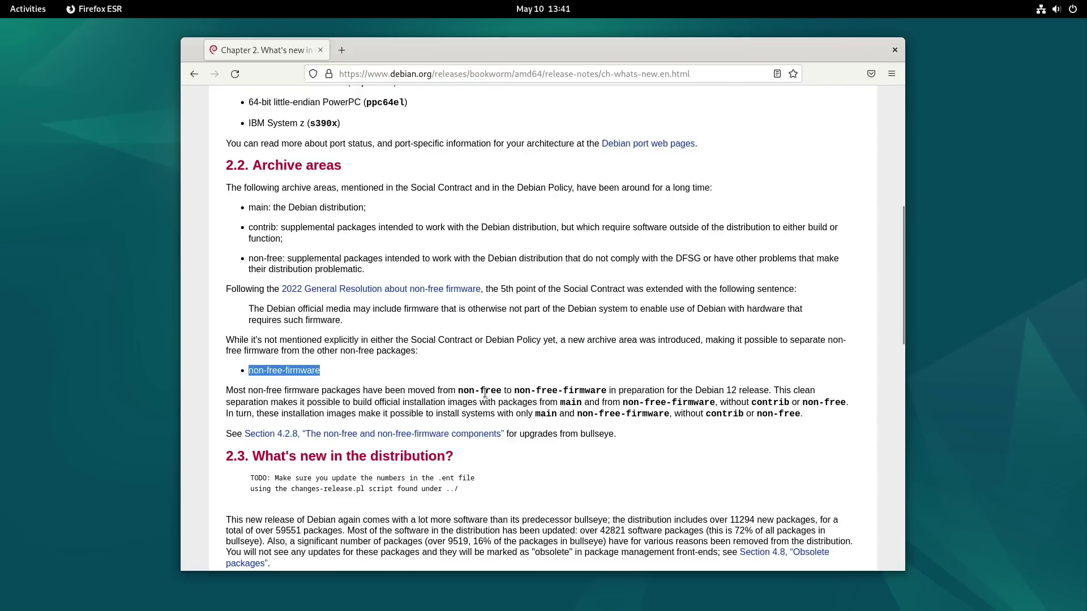
{"action": "left_click_drag", "start_coordinate": [463, 390], "coordinate": [606, 392]}
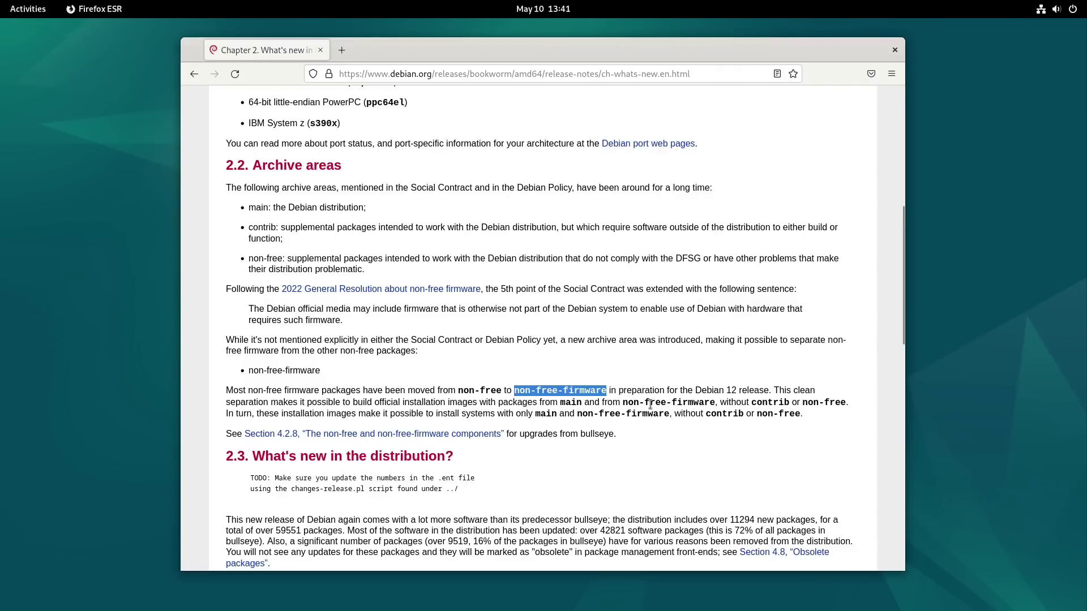
{"action": "mouse_move", "coordinate": [1, 1]}
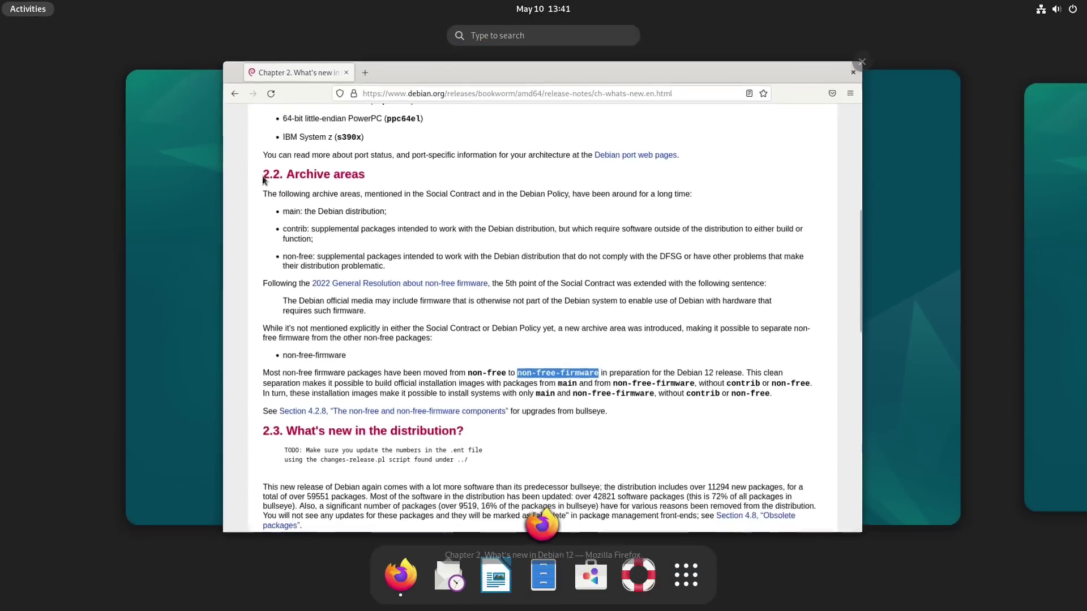
{"action": "left_click", "coordinate": [685, 575]}
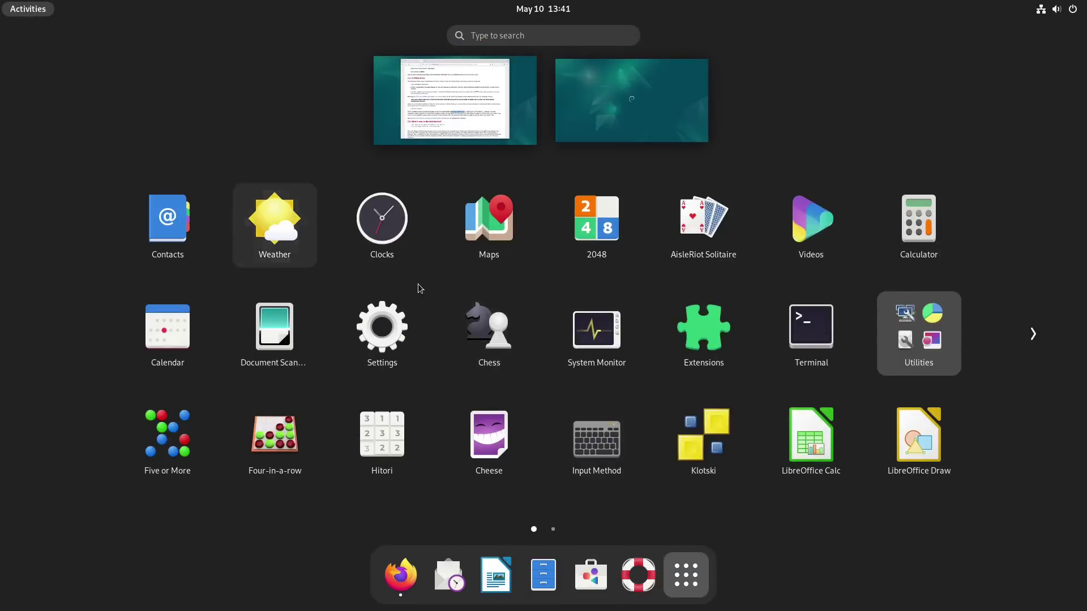
{"action": "scroll", "coordinate": [417, 287], "scroll_direction": "down", "scroll_amount": 1}
{"action": "left_click", "coordinate": [455, 101]}
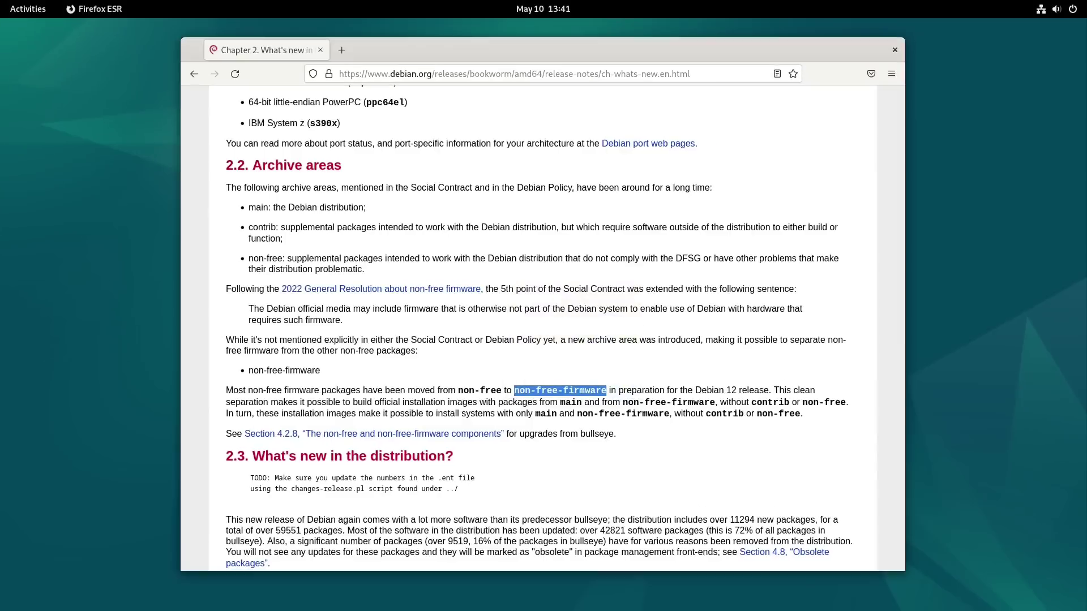
{"action": "scroll", "coordinate": [405, 233], "scroll_direction": "down", "scroll_amount": 2}
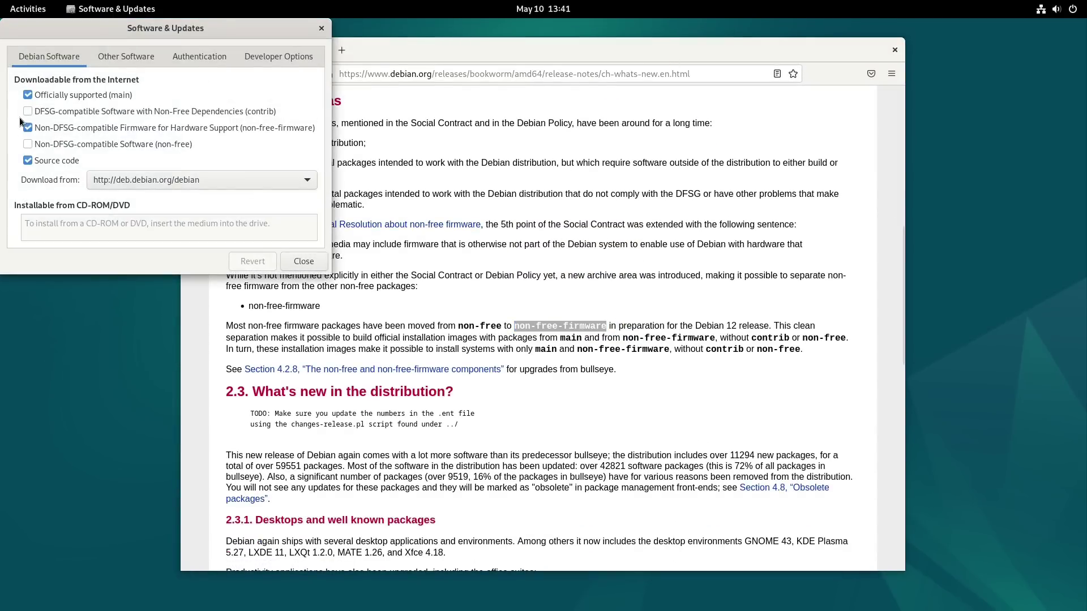
{"action": "left_click_drag", "start_coordinate": [104, 21], "coordinate": [462, 145]}
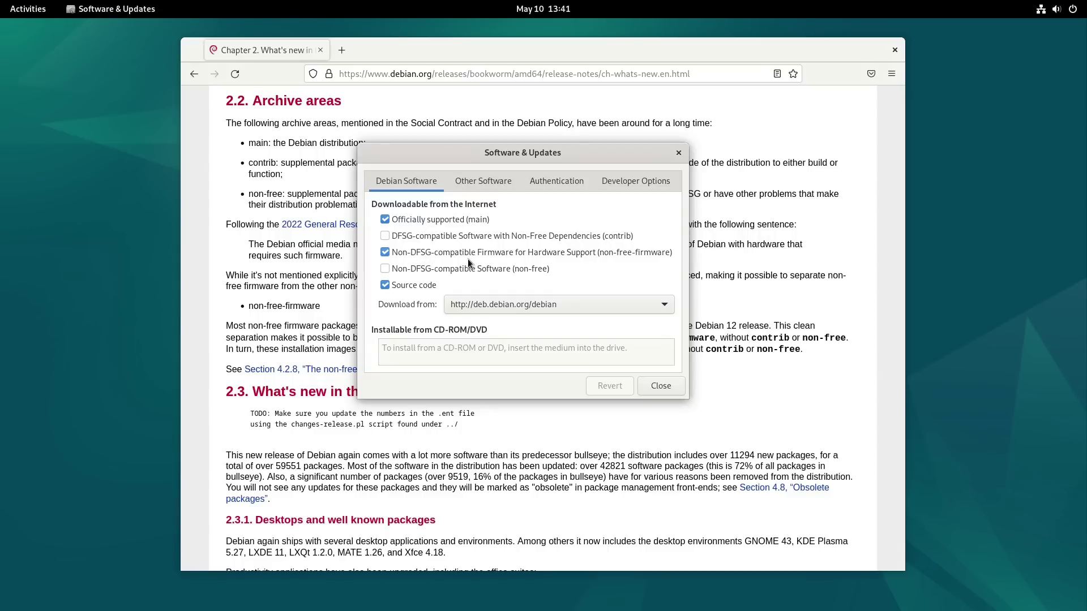
{"action": "left_click_drag", "start_coordinate": [481, 152], "coordinate": [564, 308]}
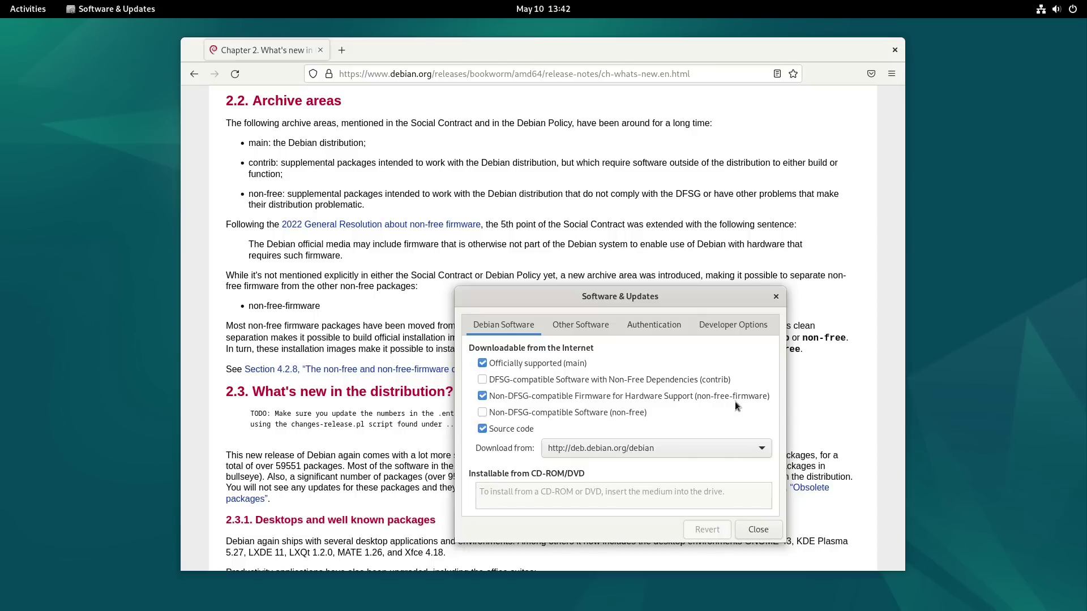
{"action": "left_click_drag", "start_coordinate": [688, 305], "coordinate": [681, 237]}
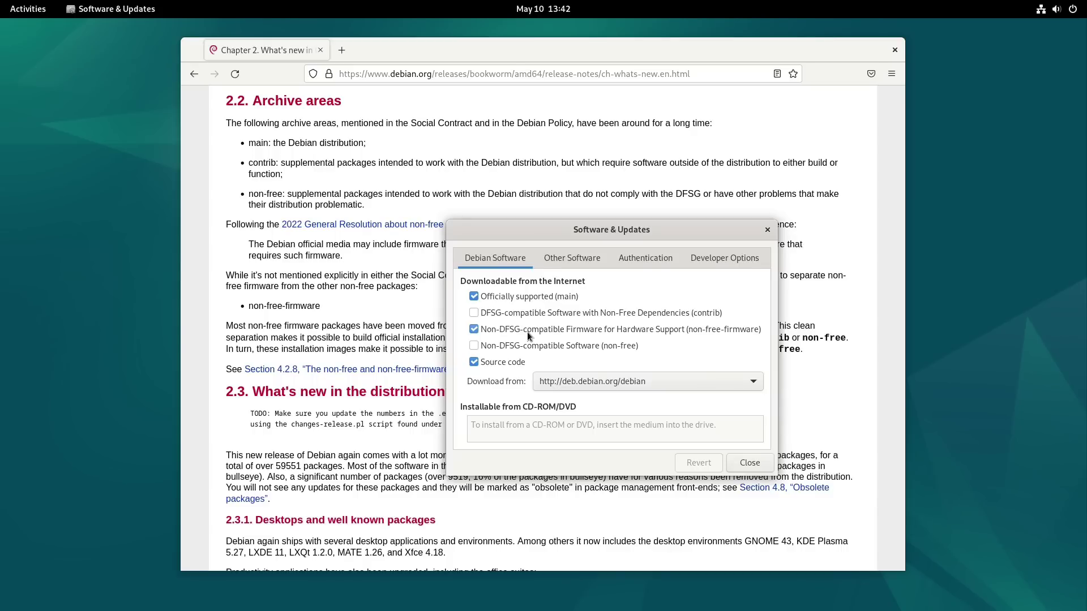
{"action": "left_click", "coordinate": [767, 231]}
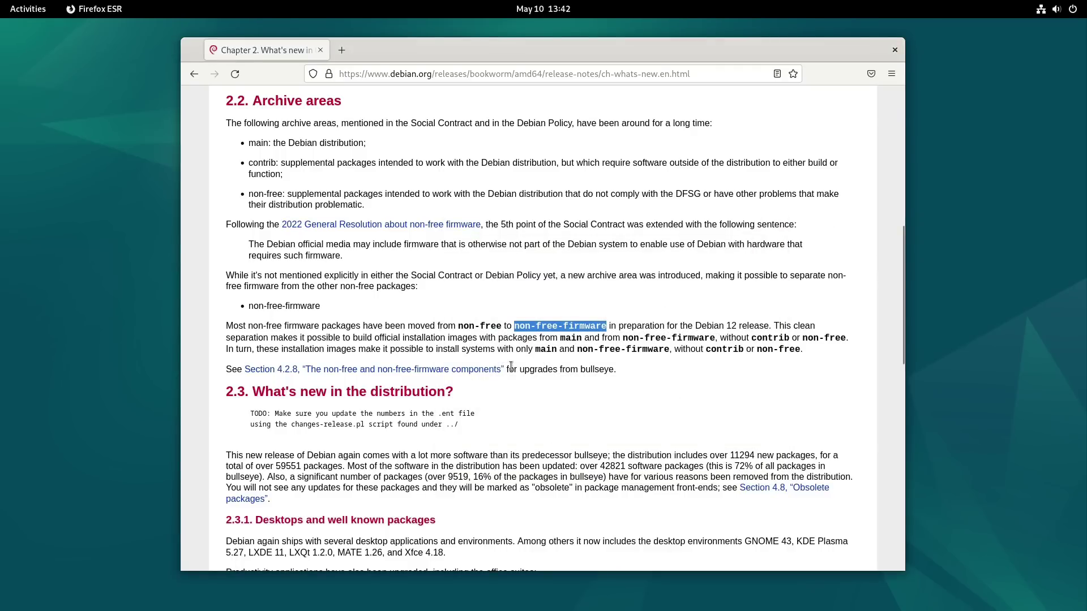
{"action": "scroll", "coordinate": [526, 385], "scroll_direction": "down", "scroll_amount": 4}
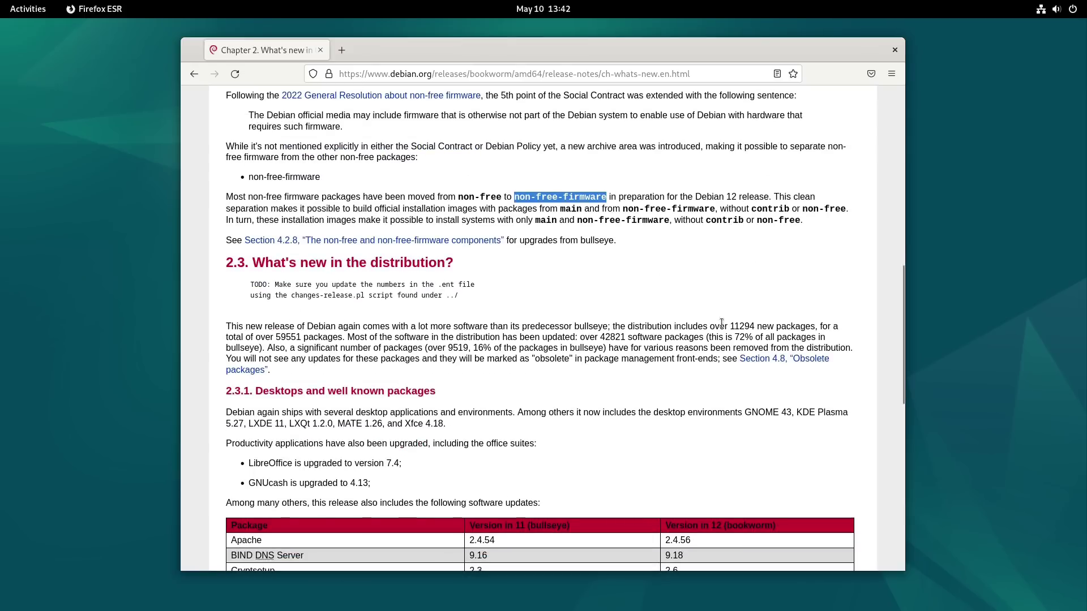
{"action": "scroll", "coordinate": [727, 341], "scroll_direction": "down", "scroll_amount": 2}
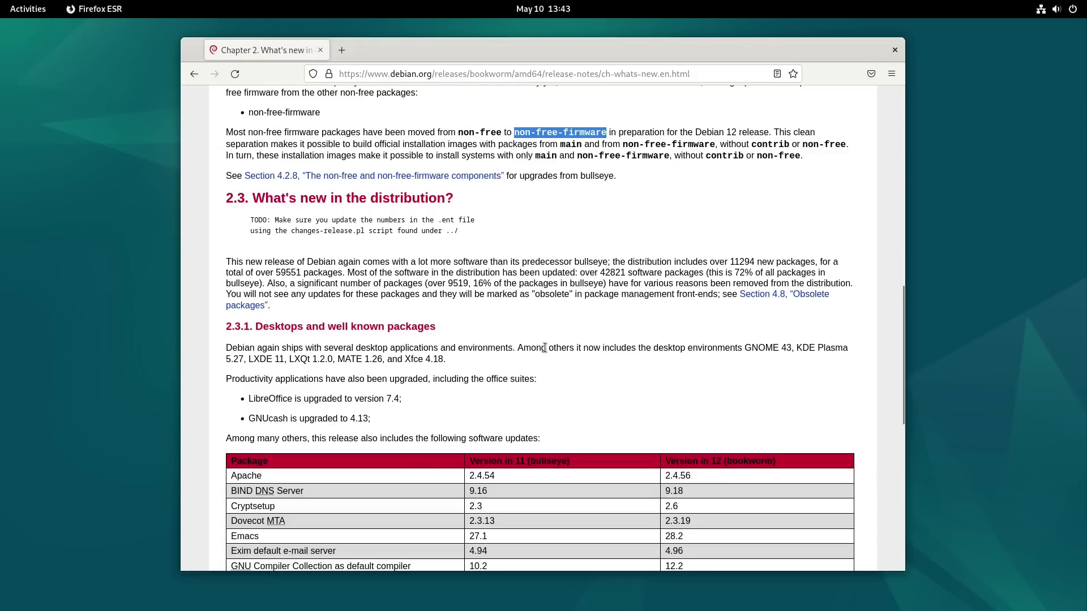
{"action": "scroll", "coordinate": [544, 347], "scroll_direction": "down", "scroll_amount": 3}
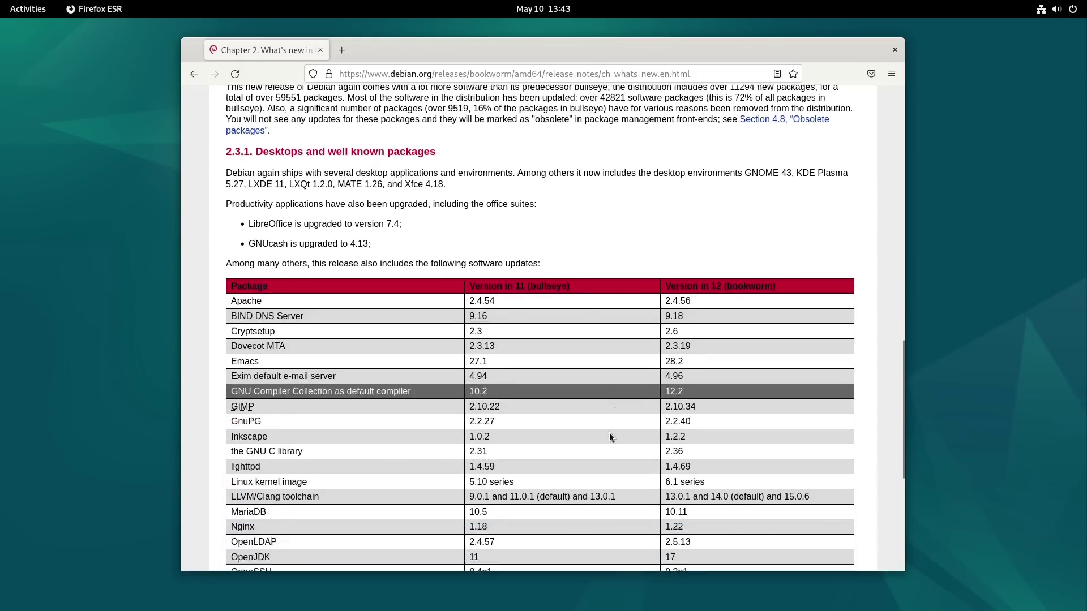
{"action": "scroll", "coordinate": [608, 432], "scroll_direction": "down", "scroll_amount": 1}
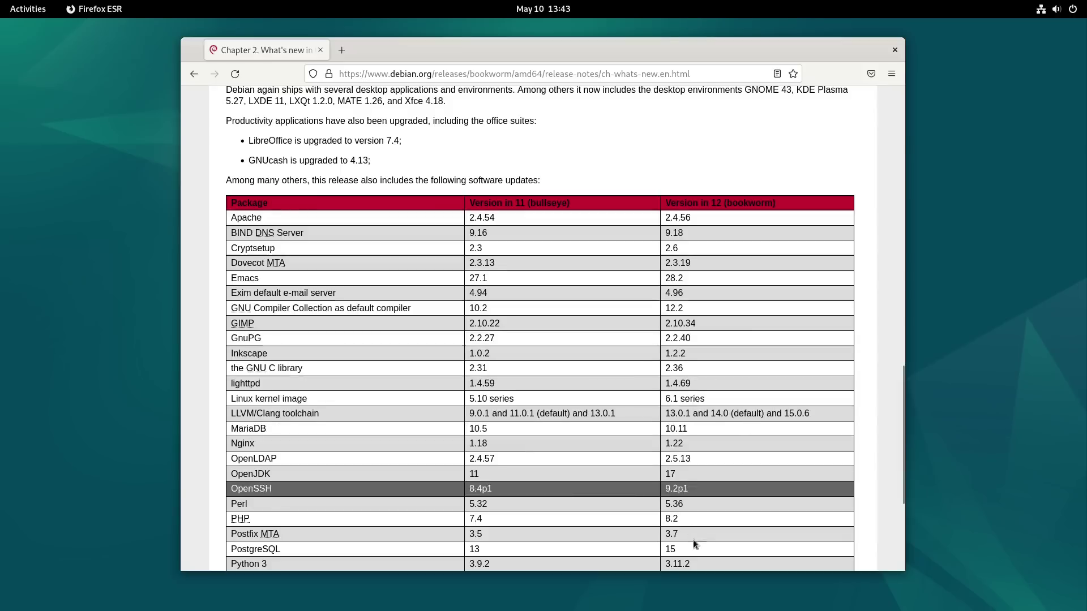
{"action": "scroll", "coordinate": [626, 545], "scroll_direction": "down", "scroll_amount": 3}
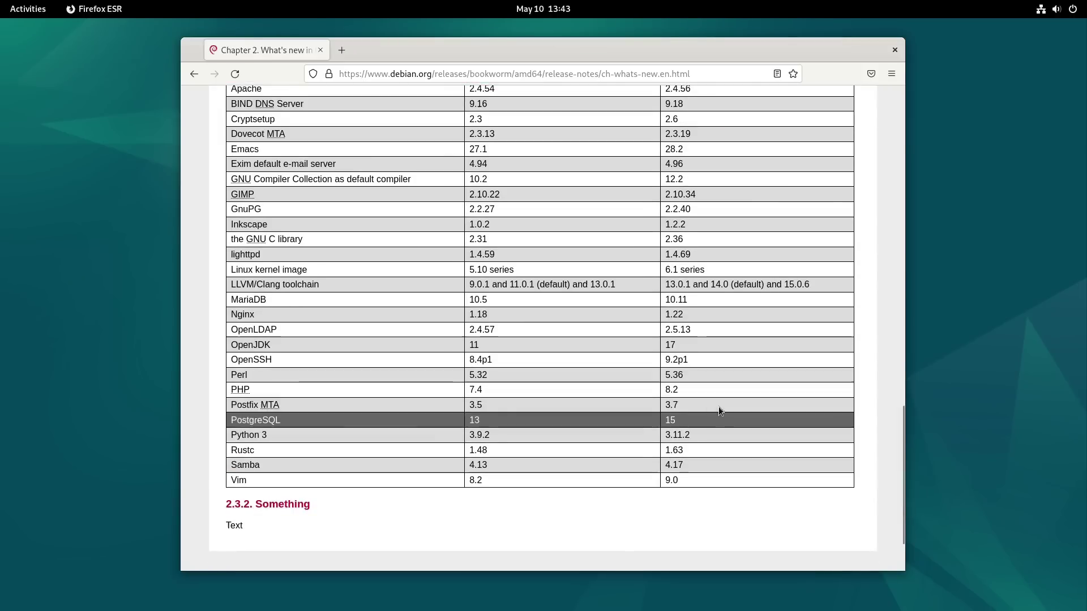
{"action": "scroll", "coordinate": [792, 424], "scroll_direction": "up", "scroll_amount": 3}
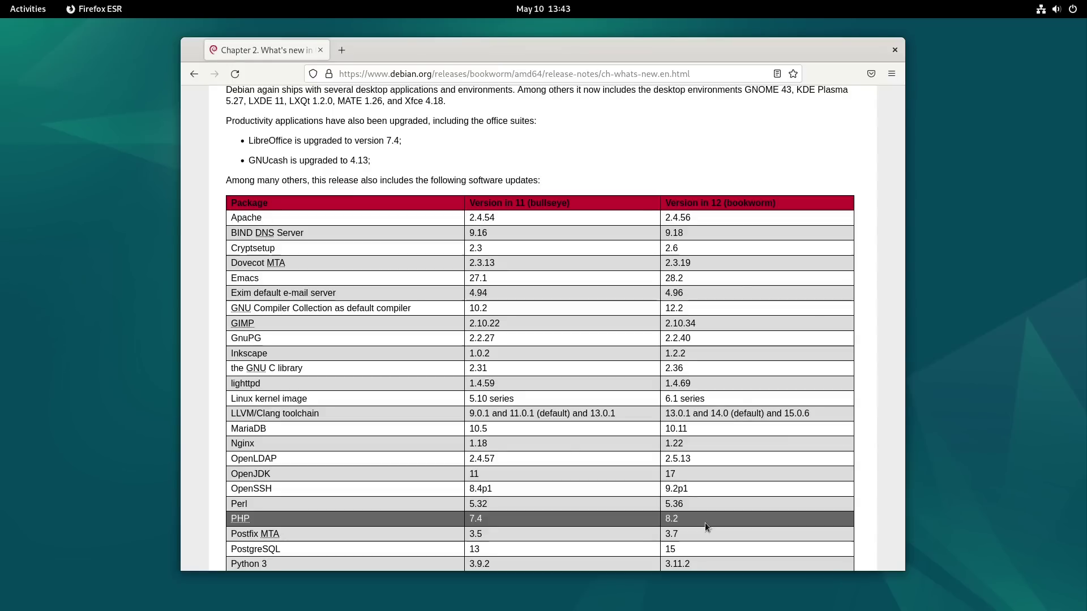
{"action": "scroll", "coordinate": [704, 521], "scroll_direction": "down", "scroll_amount": 3}
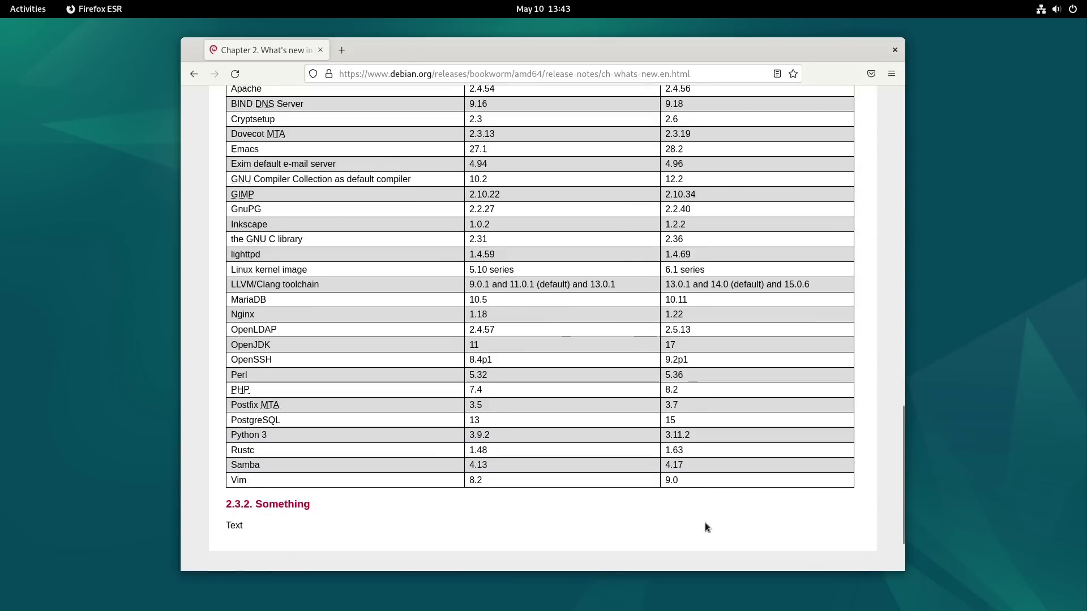
{"action": "scroll", "coordinate": [704, 521], "scroll_direction": "down", "scroll_amount": 2}
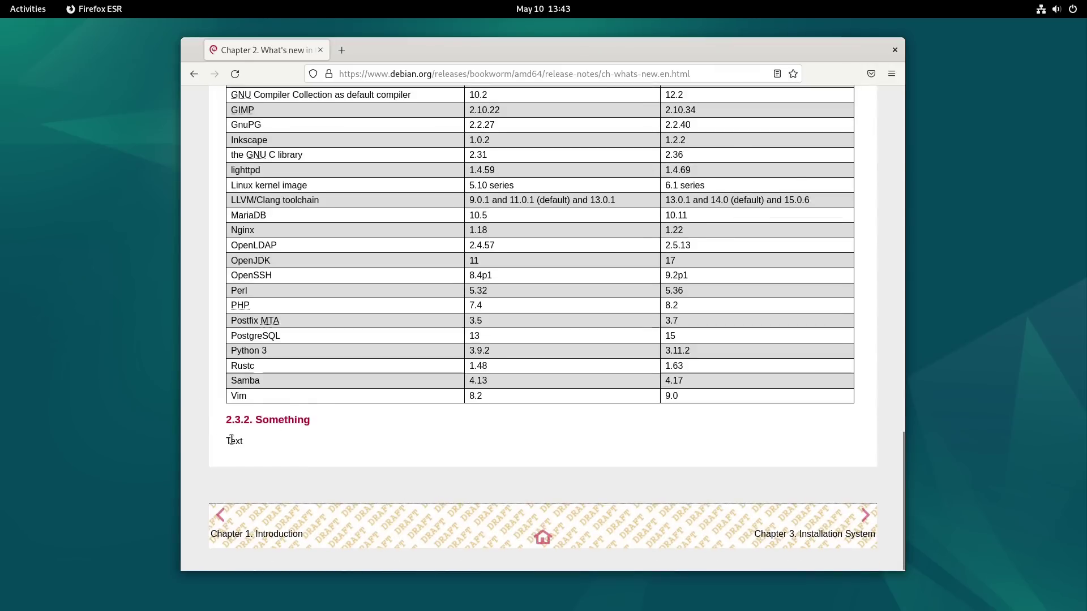
{"action": "left_click_drag", "start_coordinate": [231, 440], "coordinate": [250, 439]}
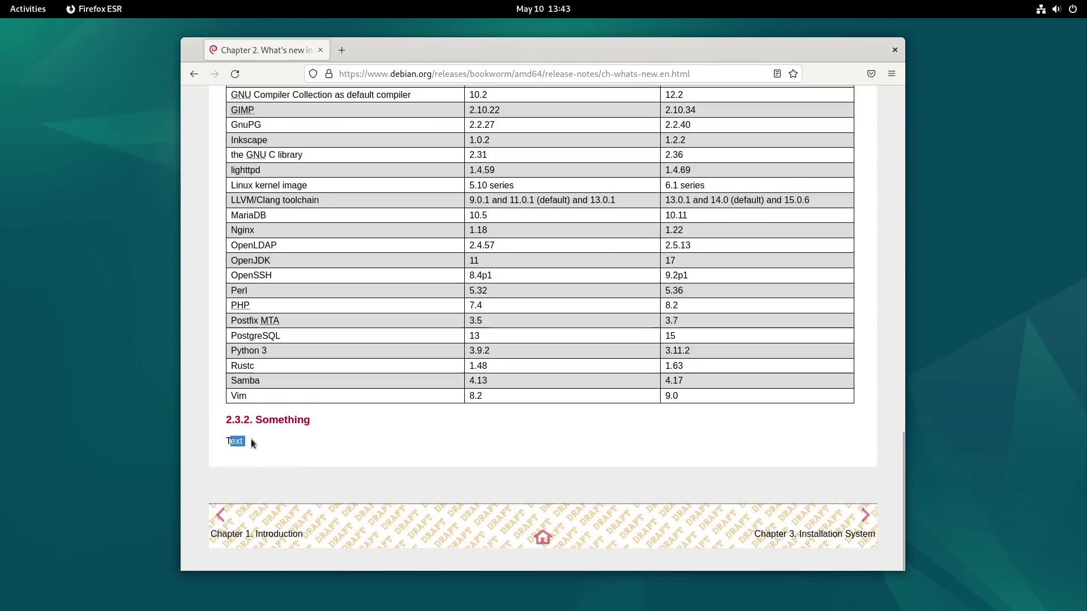
{"action": "scroll", "coordinate": [250, 440], "scroll_direction": "up", "scroll_amount": 11}
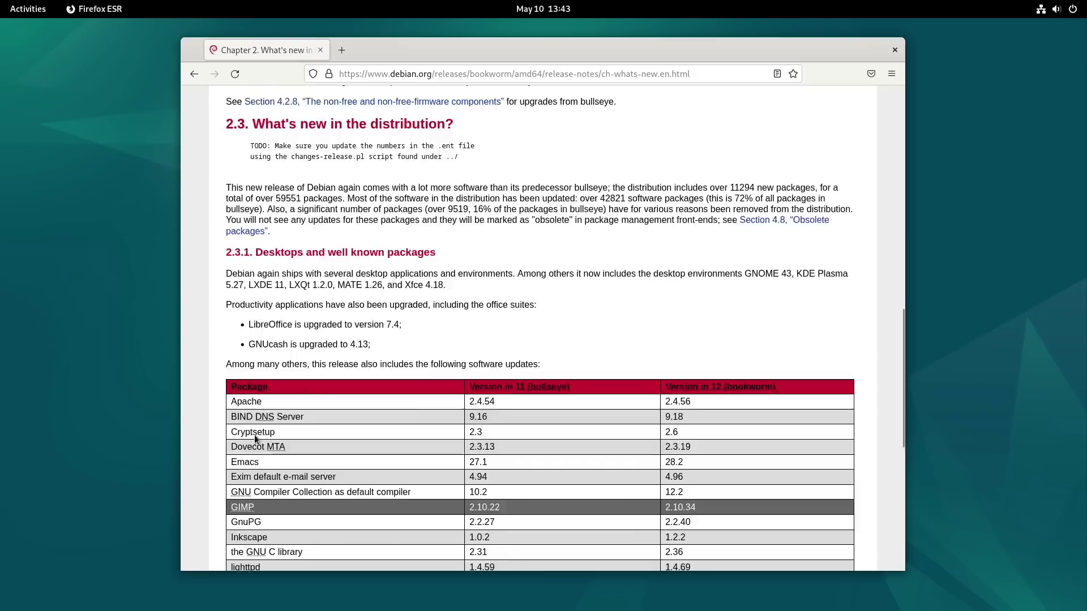
{"action": "scroll", "coordinate": [253, 435], "scroll_direction": "up", "scroll_amount": 10}
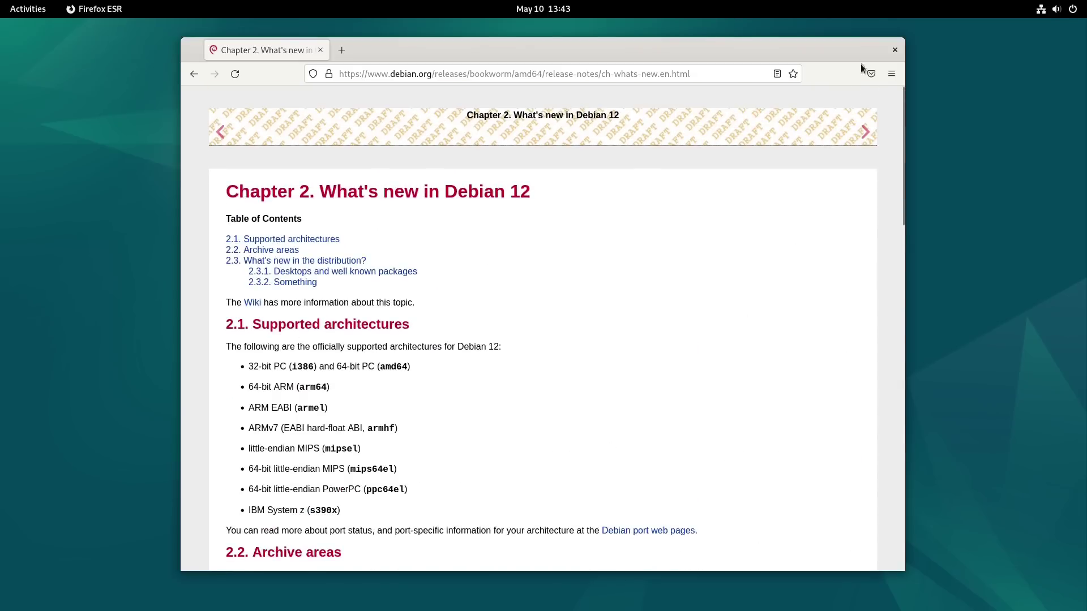
{"action": "left_click", "coordinate": [894, 50]}
Search for 'term' in the overview and launch Terminal.
{"action": "left_click", "coordinate": [25, 12]}
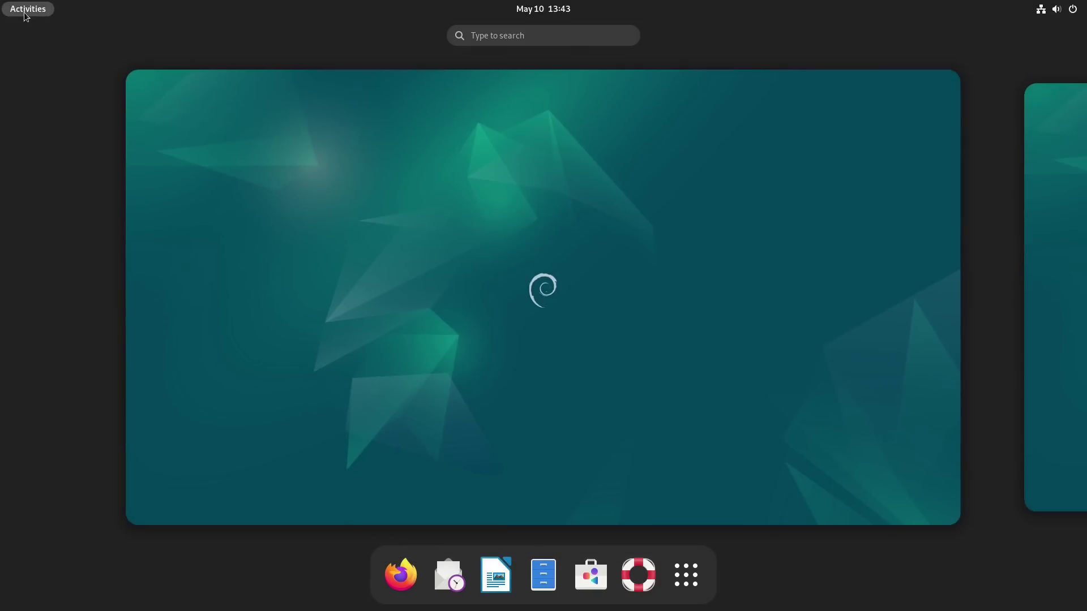
{"action": "type", "text": "term"}
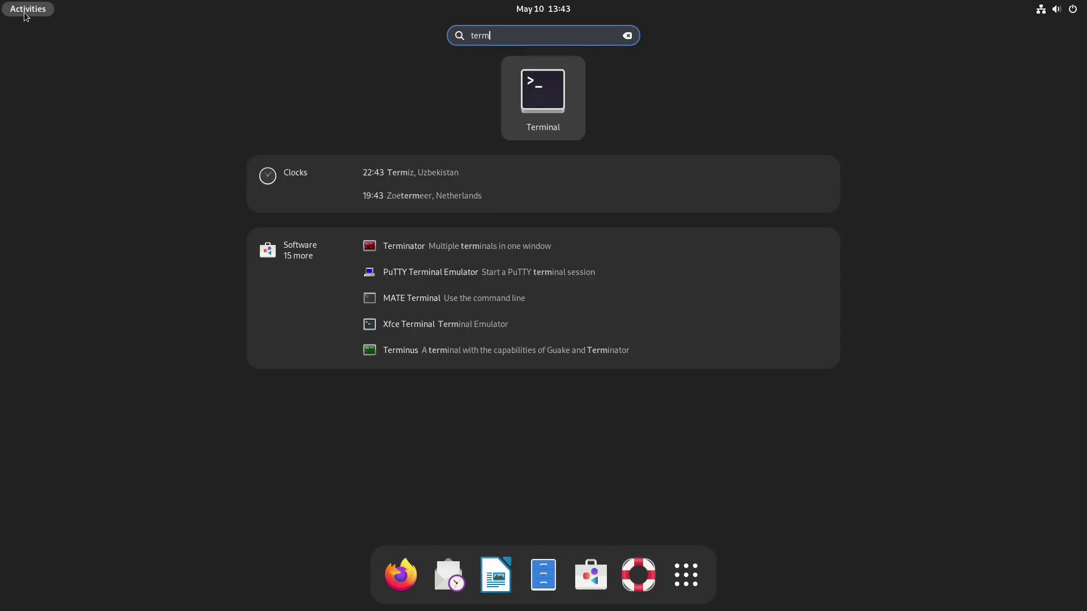
{"action": "key", "text": "Return"}
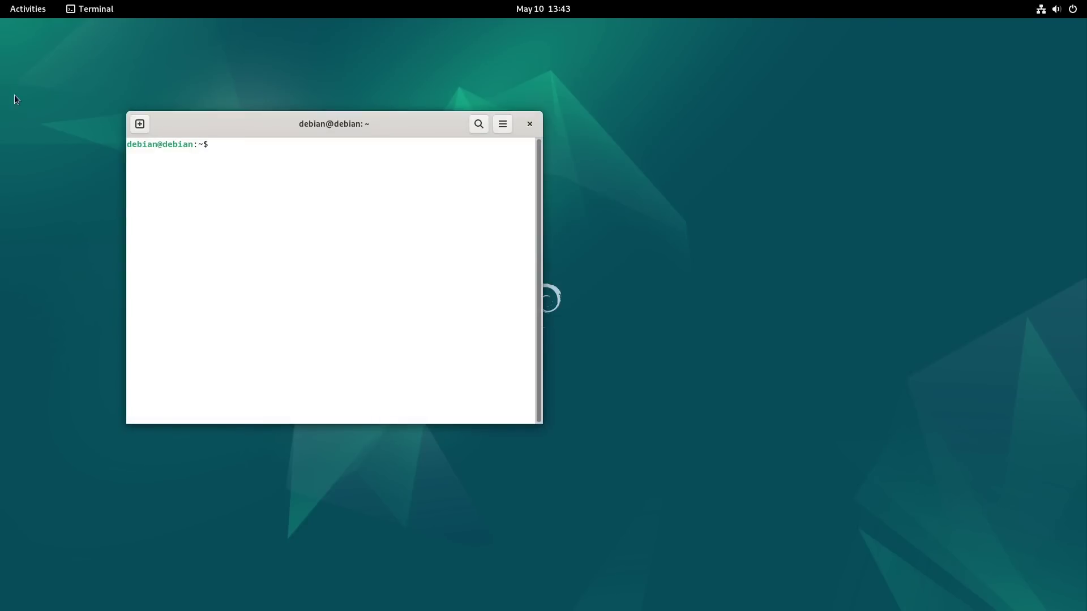
List /etc/apt, confirm sources.list.d is empty, and return to /etc/apt.
{"action": "type", "text": "cd /etc/apt"}
{"action": "key", "text": "Return"}
{"action": "type", "text": "ls"}
{"action": "key", "text": "Return"}
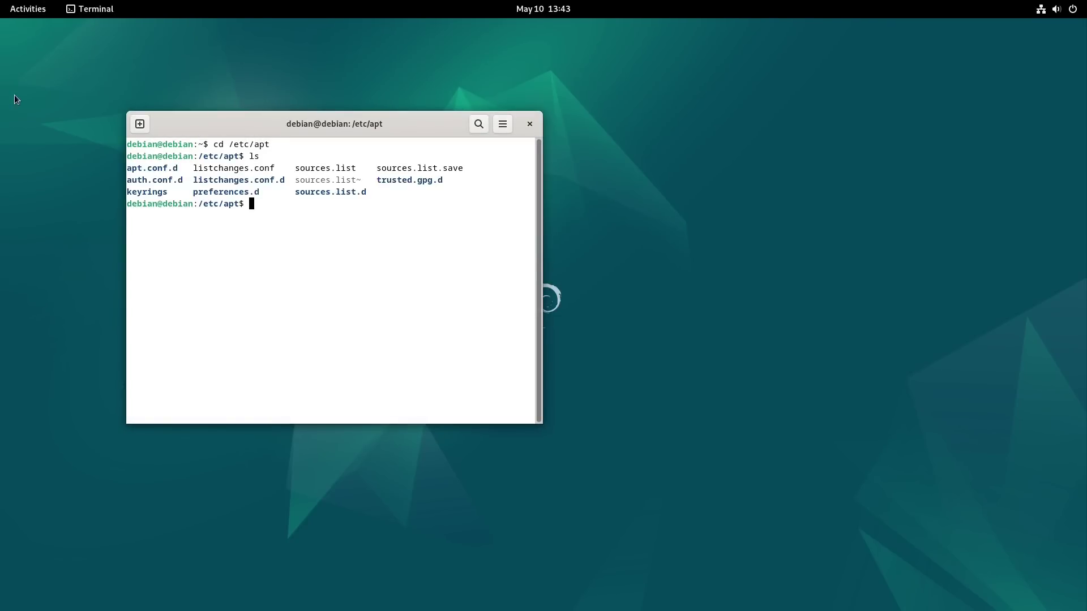
{"action": "type", "text": "cd sources.list.d/"}
{"action": "key", "text": "Return"}
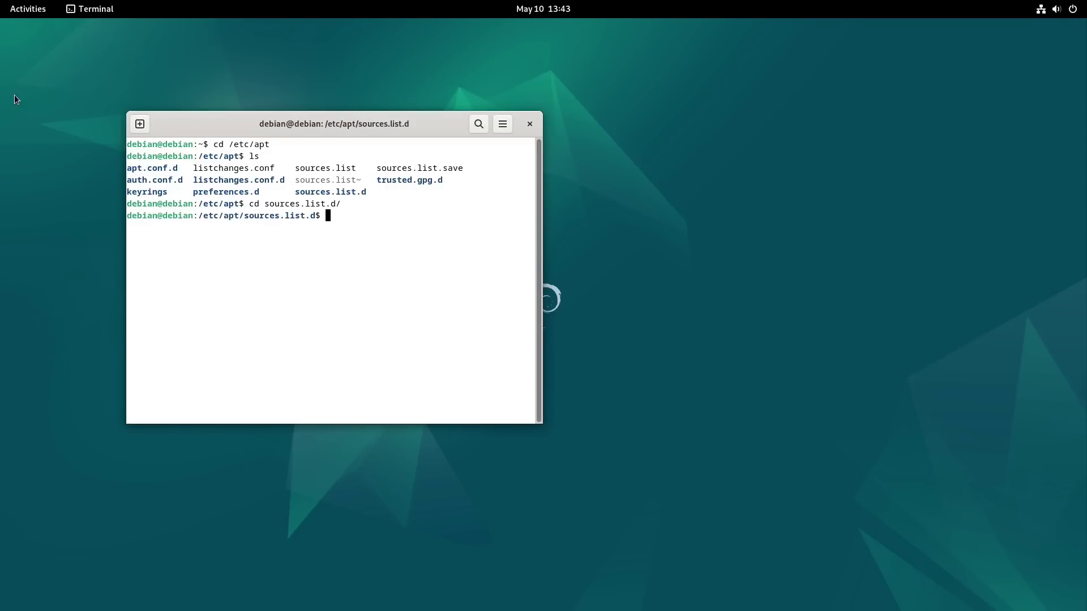
{"action": "type", "text": "ls"}
{"action": "key", "text": "Return"}
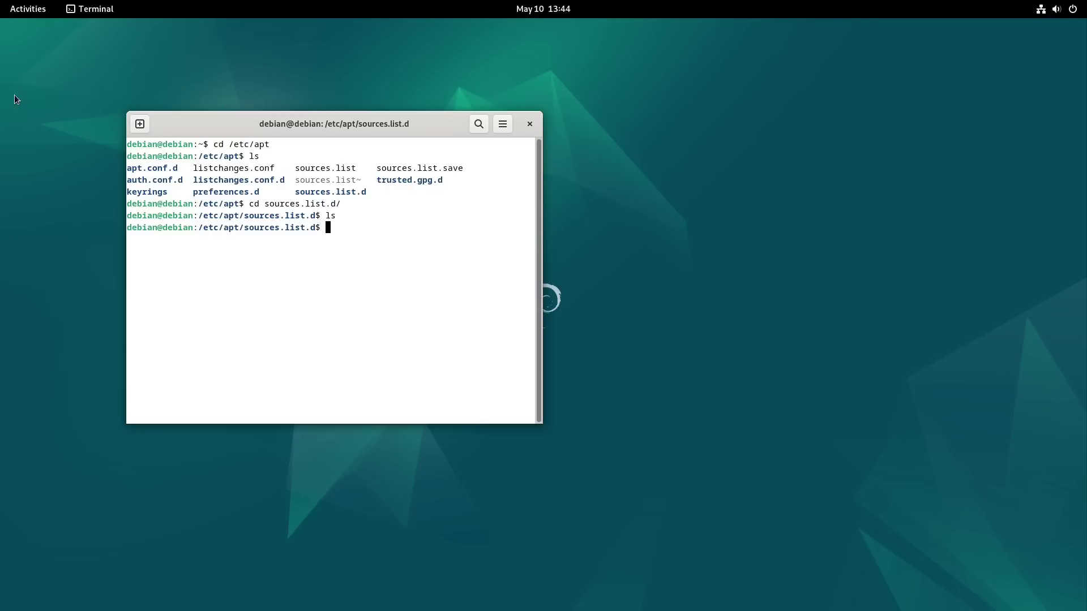
{"action": "type", "text": "cd ../"}
{"action": "key", "text": "Return"}
{"action": "type", "text": "l"}
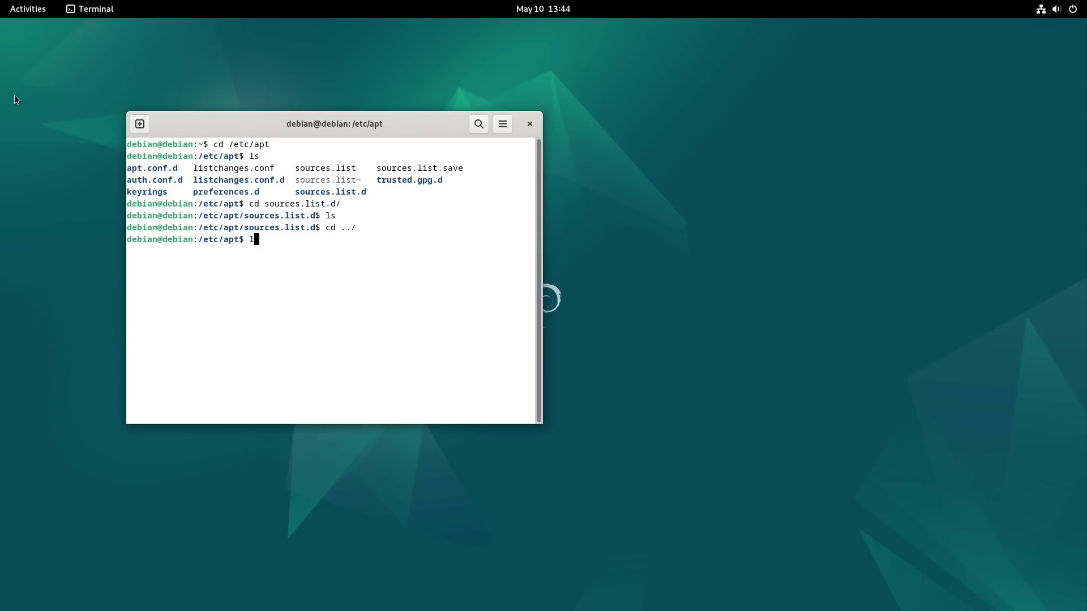
{"action": "type", "text": "s"}
{"action": "key", "text": "Return"}
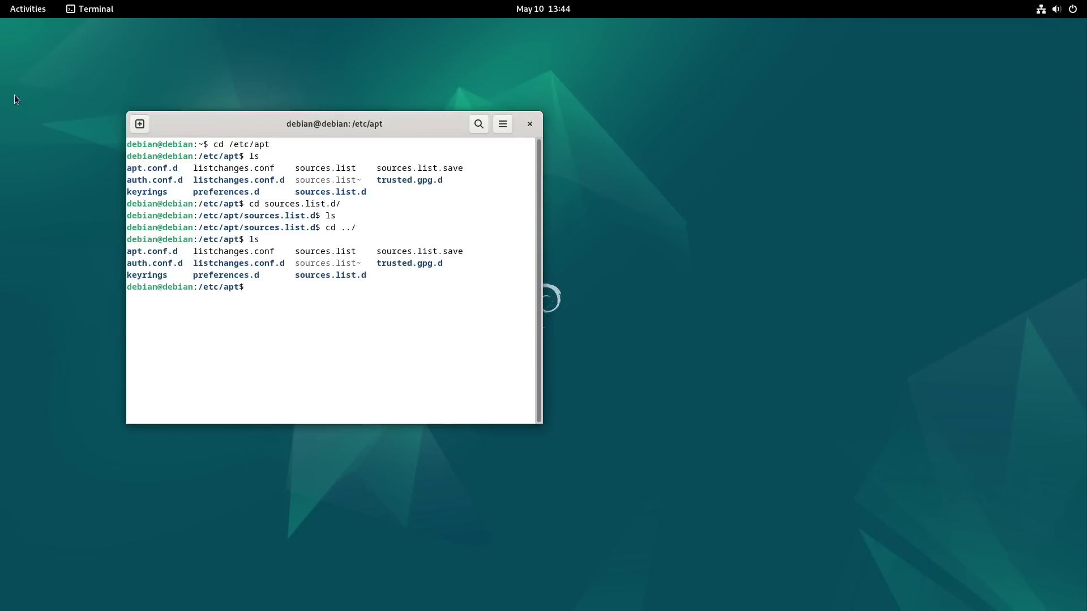
Open sources.list in nano using Tab completion.
{"action": "type", "text": "nano"}
{"action": "key", "text": "BackSpace"}
{"action": "key", "text": "BackSpace"}
{"action": "type", "text": "sour"}
{"action": "key", "text": "Tab"}
{"action": "key", "text": "Return"}
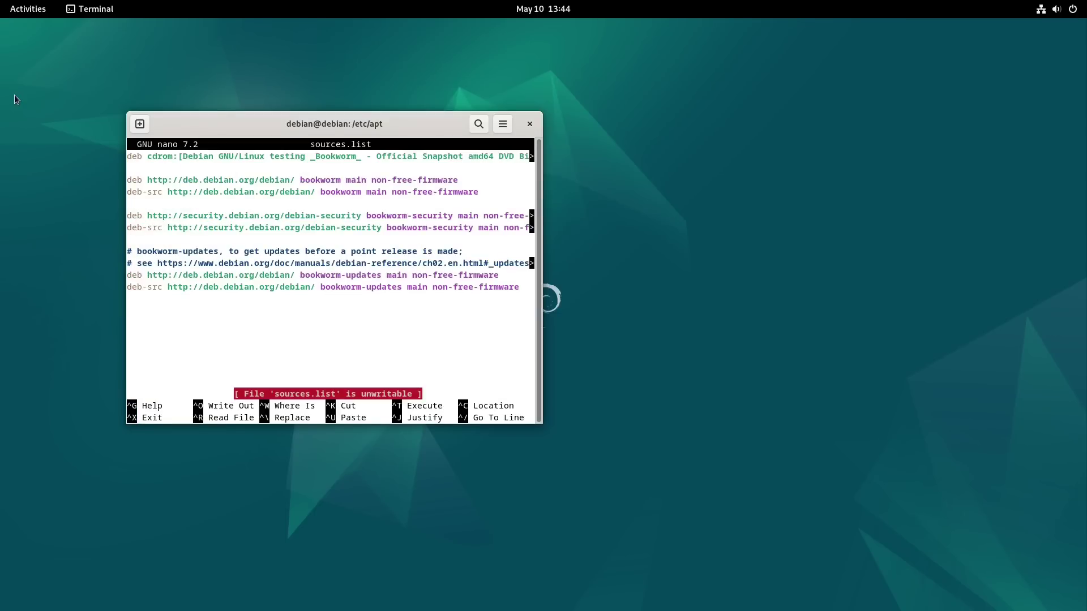
Erase non-free-firmware from the first bookworm deb line of sources.list.
{"action": "key", "text": "Right"}
{"action": "key", "text": "Down"}
{"action": "key", "text": "Down"}
{"action": "key", "text": "Right"}
{"action": "key", "text": "Right"}
{"action": "key", "text": "Right"}
{"action": "key", "text": "Right"}
{"action": "key", "text": "Right"}
{"action": "key", "text": "Right"}
{"action": "key", "text": "Right"}
{"action": "key", "text": "Right"}
{"action": "key", "text": "Right"}
{"action": "key", "text": "Right"}
{"action": "key", "text": "Right"}
{"action": "key", "text": "Right"}
{"action": "key", "text": "Right"}
{"action": "key", "text": "Right"}
{"action": "key", "text": "Right"}
{"action": "key", "text": "Right"}
{"action": "key", "text": "Right"}
{"action": "key", "text": "Right"}
{"action": "key", "text": "Right"}
{"action": "key", "text": "Right"}
{"action": "key", "text": "Right"}
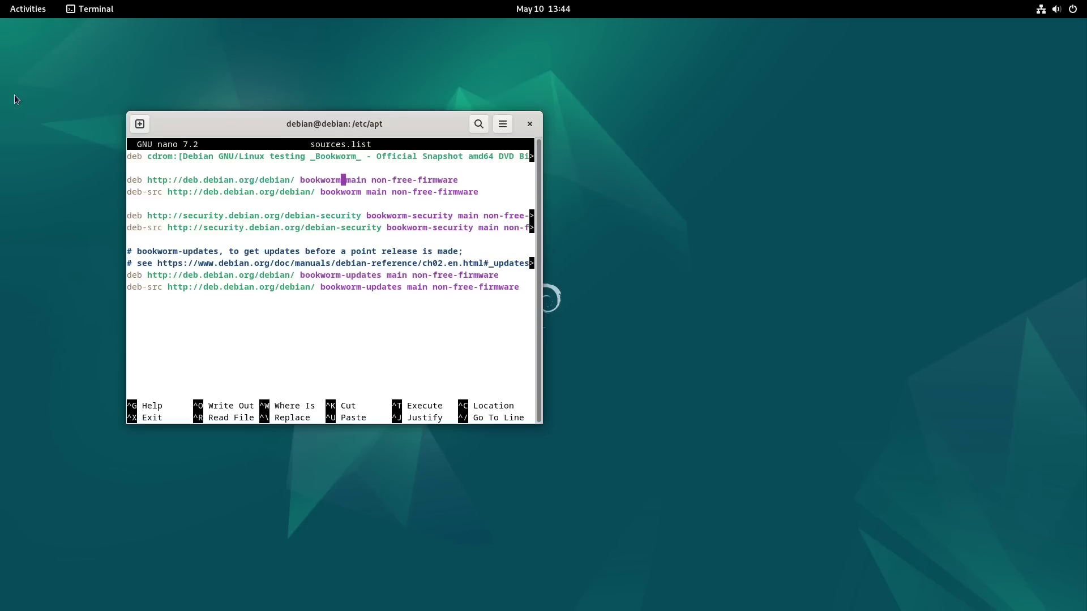
{"action": "key", "text": "Left"}
{"action": "key", "text": "Left"}
{"action": "key", "text": "Right"}
{"action": "key", "text": "Right"}
{"action": "key", "text": "Right"}
{"action": "key", "text": "Right"}
{"action": "key", "text": "Right"}
{"action": "key", "text": "Right"}
{"action": "key", "text": "Right"}
{"action": "key", "text": "Right"}
{"action": "key", "text": "Right"}
Delete non-free-firmware from the deb-src line below, then exit nano with Ctrl+X.
{"action": "key", "text": "Right"}
{"action": "key", "text": "Right"}
{"action": "key", "text": "Right"}
{"action": "key", "text": "Right"}
{"action": "key", "text": "Right"}
{"action": "key", "text": "Right"}
{"action": "key", "text": "Right"}
{"action": "key", "text": "Right"}
{"action": "key", "text": "Right"}
{"action": "key", "text": "Right"}
{"action": "key", "text": "Right"}
{"action": "key", "text": "Right"}
{"action": "key", "text": "Right"}
{"action": "key", "text": "BackSpace"}
{"action": "key", "text": "BackSpace"}
{"action": "key", "text": "BackSpace"}
{"action": "key", "text": "BackSpace"}
{"action": "key", "text": "BackSpace"}
{"action": "key", "text": "BackSpace"}
{"action": "key", "text": "BackSpace"}
{"action": "key", "text": "BackSpace"}
{"action": "key", "text": "BackSpace"}
{"action": "key", "text": "BackSpace"}
{"action": "key", "text": "BackSpace"}
{"action": "key", "text": "BackSpace"}
{"action": "key", "text": "BackSpace"}
{"action": "key", "text": "BackSpace"}
{"action": "key", "text": "BackSpace"}
{"action": "key", "text": "BackSpace"}
{"action": "key", "text": "BackSpace"}
{"action": "key", "text": "Down"}
{"action": "key", "text": "Right"}
{"action": "key", "text": "Right"}
{"action": "key", "text": "Right"}
{"action": "key", "text": "Right"}
{"action": "key", "text": "Right"}
{"action": "key", "text": "Right"}
{"action": "key", "text": "Right"}
{"action": "key", "text": "Right"}
{"action": "key", "text": "Right"}
{"action": "key", "text": "Right"}
{"action": "key", "text": "Right"}
{"action": "key", "text": "Right"}
{"action": "key", "text": "Right"}
{"action": "key", "text": "Right"}
{"action": "key", "text": "Right"}
{"action": "key", "text": "Right"}
{"action": "key", "text": "Right"}
{"action": "key", "text": "Right"}
{"action": "key", "text": "Right"}
{"action": "key", "text": "Right"}
{"action": "key", "text": "Left"}
{"action": "key", "text": "BackSpace"}
{"action": "key", "text": "BackSpace"}
{"action": "key", "text": "BackSpace"}
{"action": "key", "text": "BackSpace"}
{"action": "key", "text": "BackSpace"}
{"action": "key", "text": "BackSpace"}
{"action": "key", "text": "BackSpace"}
{"action": "key", "text": "BackSpace"}
{"action": "key", "text": "BackSpace"}
{"action": "key", "text": "BackSpace"}
{"action": "key", "text": "BackSpace"}
{"action": "key", "text": "BackSpace"}
{"action": "key", "text": "BackSpace"}
{"action": "key", "text": "BackSpace"}
{"action": "key", "text": "BackSpace"}
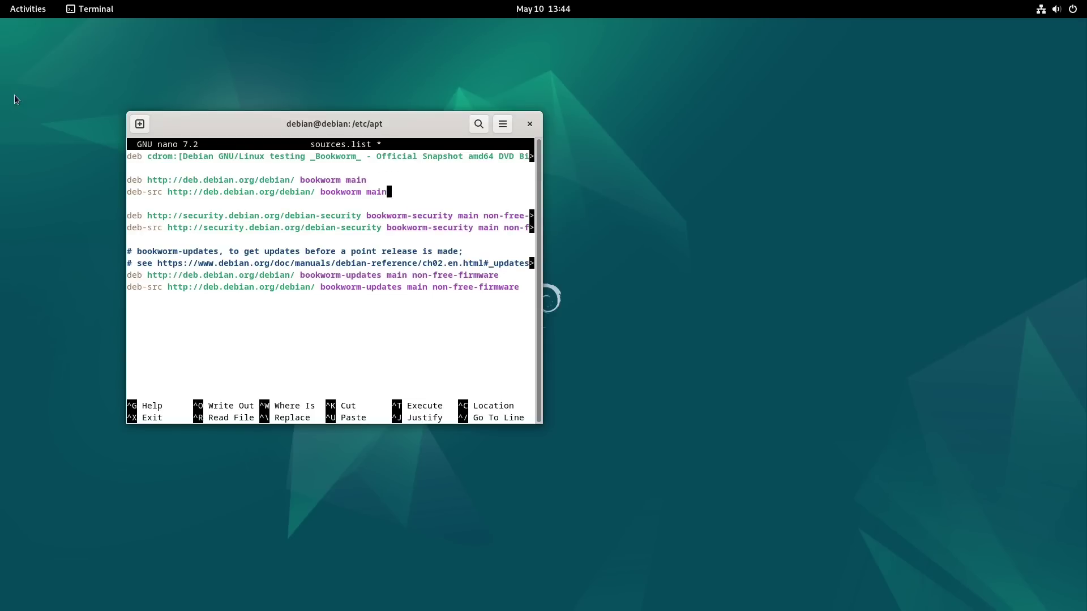
{"action": "key", "text": "Down"}
{"action": "key", "text": "Down"}
{"action": "key", "text": "Down"}
{"action": "key", "text": "Down"}
{"action": "key", "text": "Down"}
{"action": "key", "text": "ctrl+x"}
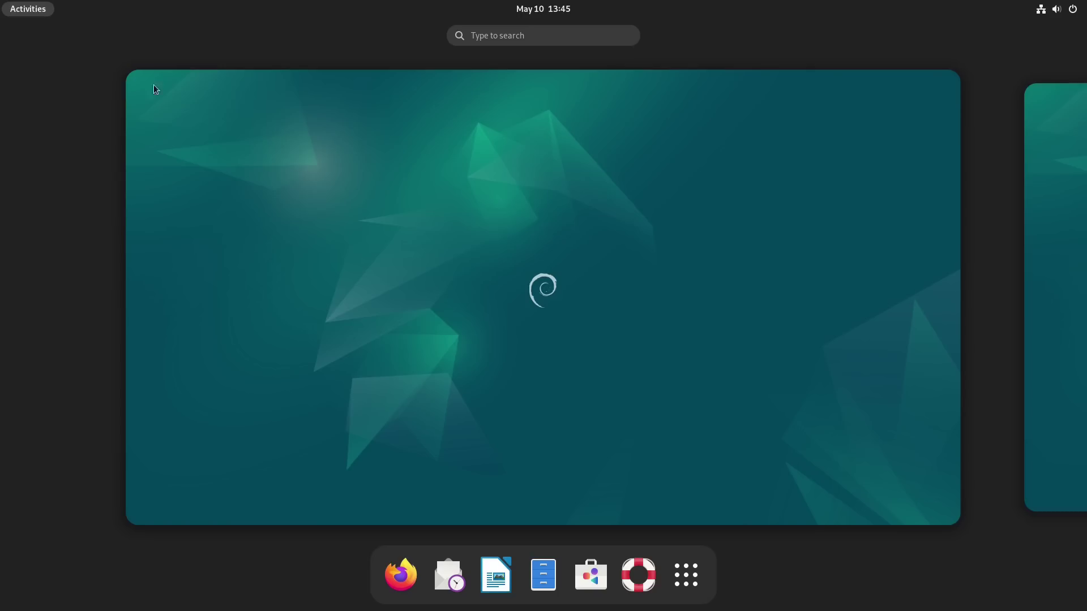
Select the workspace thumbnail to return to the empty desktop.
{"action": "left_click", "coordinate": [590, 233]}
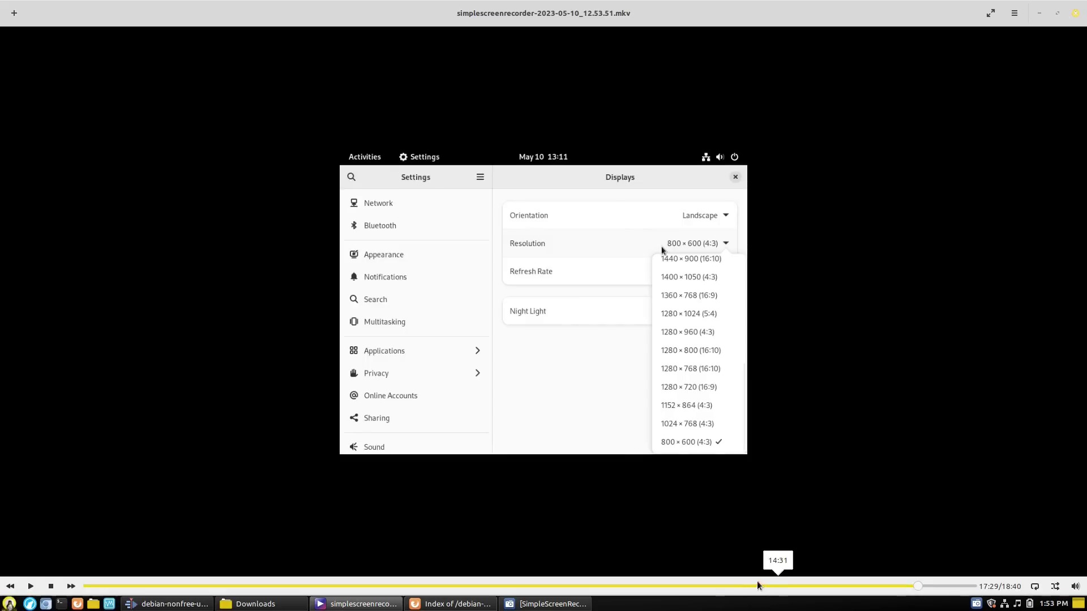
Seek the installer recording back, past software selection, to Install the base system at about 04:59.
{"action": "left_click", "coordinate": [597, 585]}
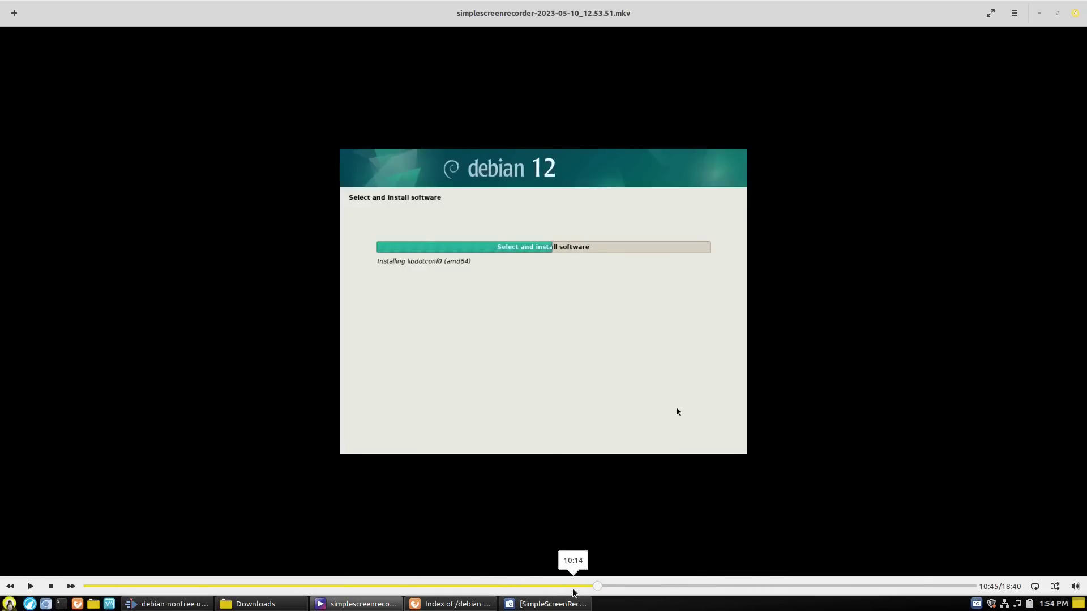
{"action": "left_click", "coordinate": [572, 587]}
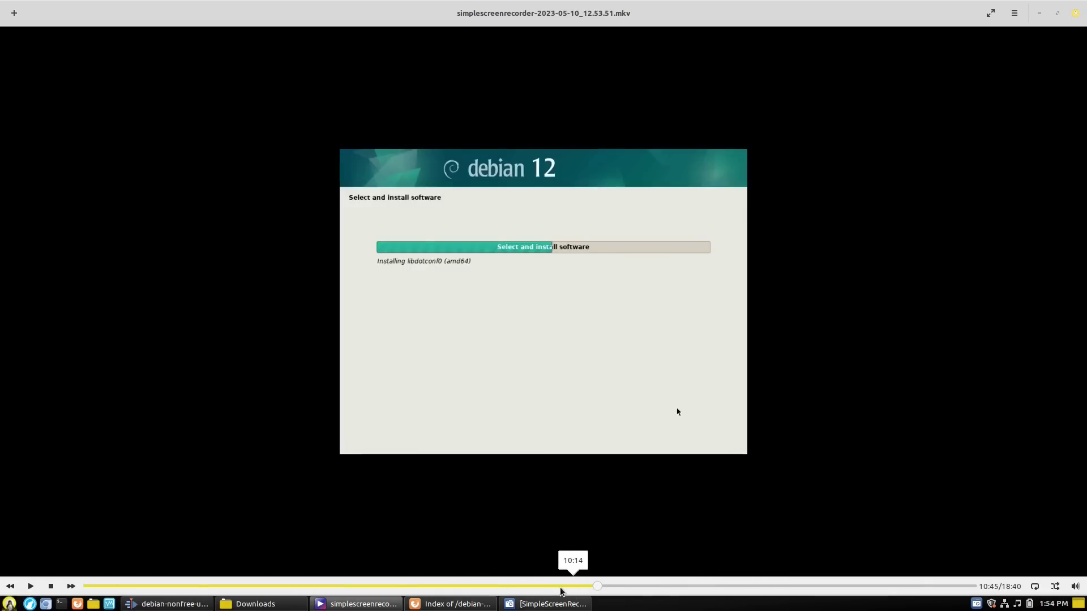
{"action": "left_click", "coordinate": [505, 585]}
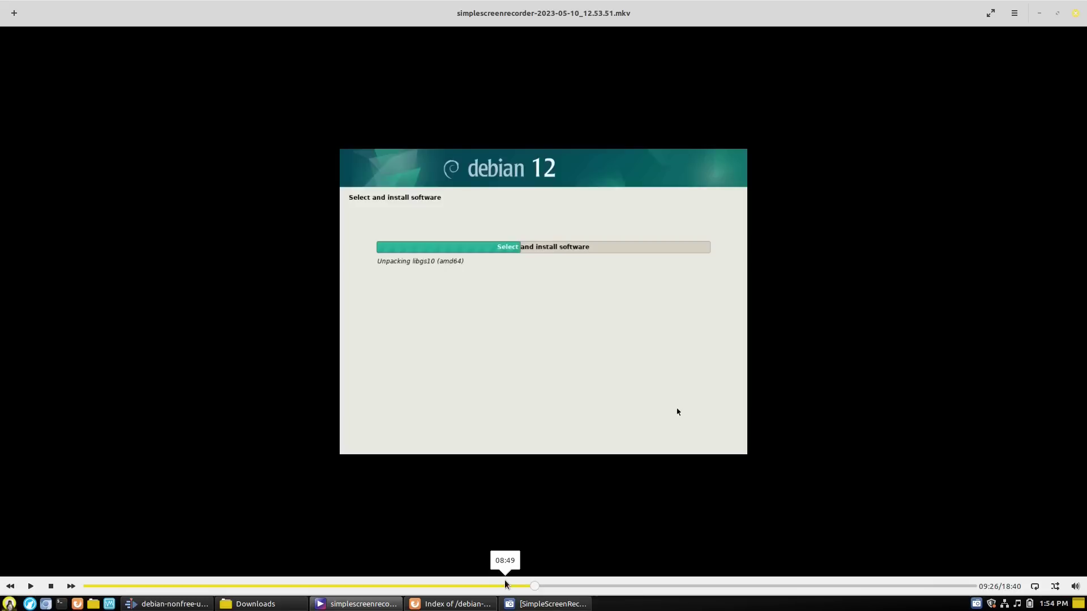
{"action": "left_click", "coordinate": [471, 586]}
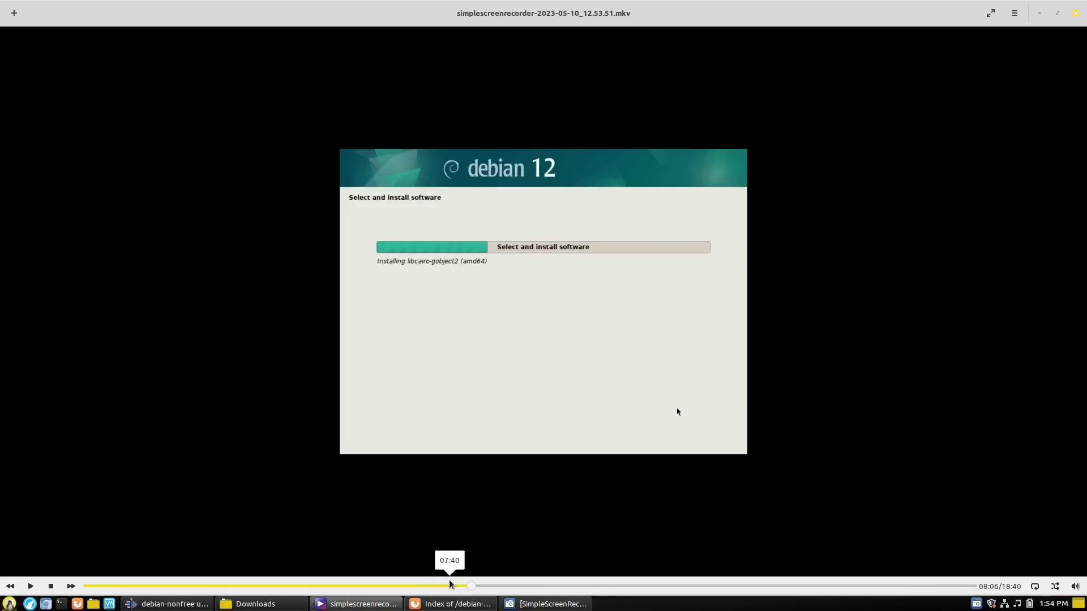
{"action": "left_click", "coordinate": [444, 586]}
{"action": "left_click", "coordinate": [426, 585]}
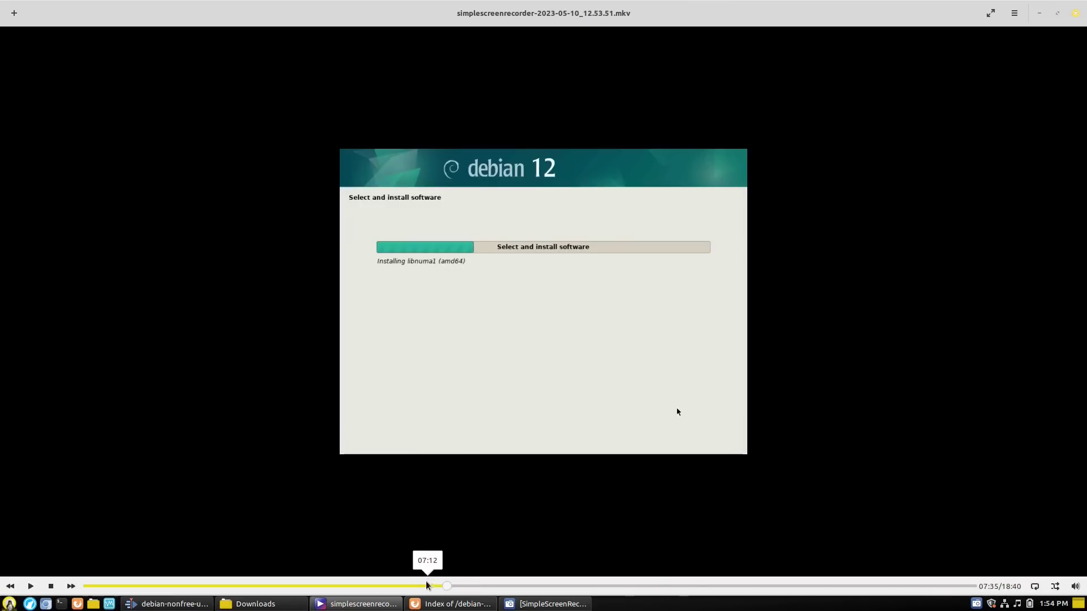
{"action": "left_click", "coordinate": [403, 585]}
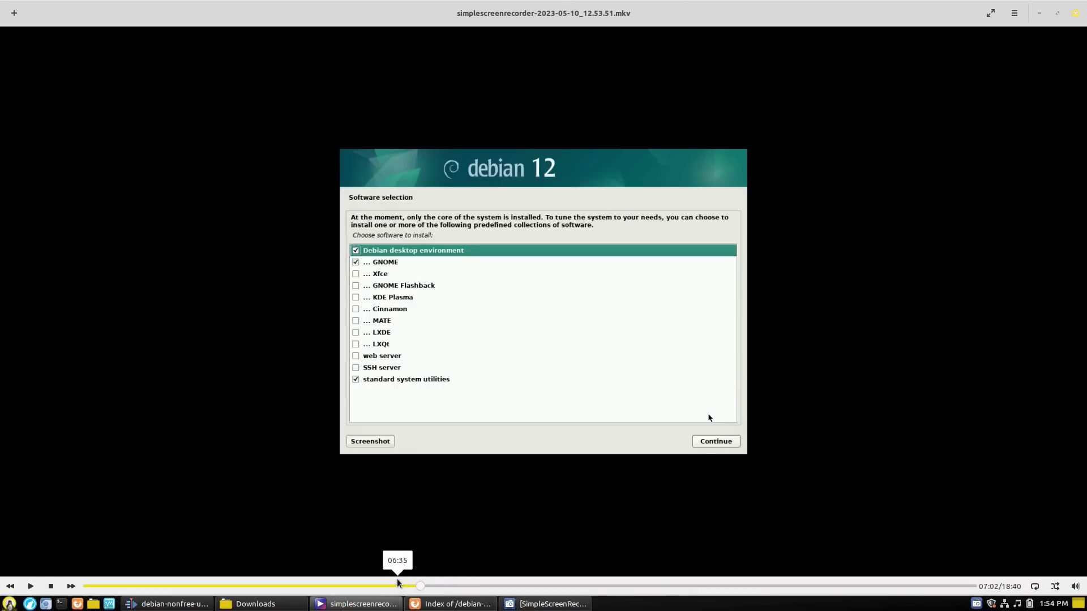
{"action": "left_click", "coordinate": [325, 585]}
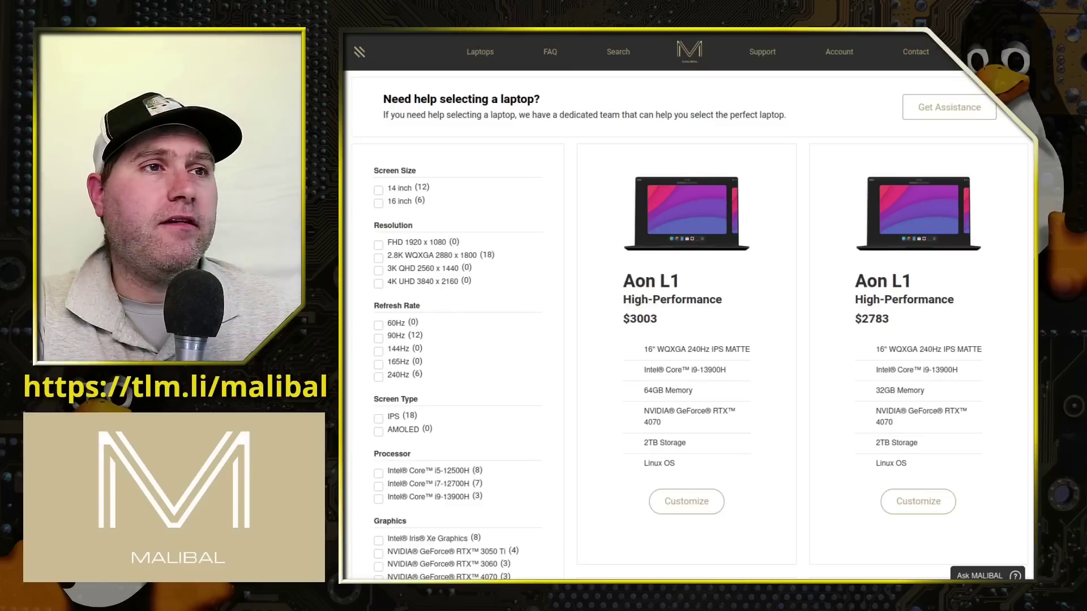
{"action": "scroll", "coordinate": [827, 271], "scroll_direction": "down", "scroll_amount": 10}
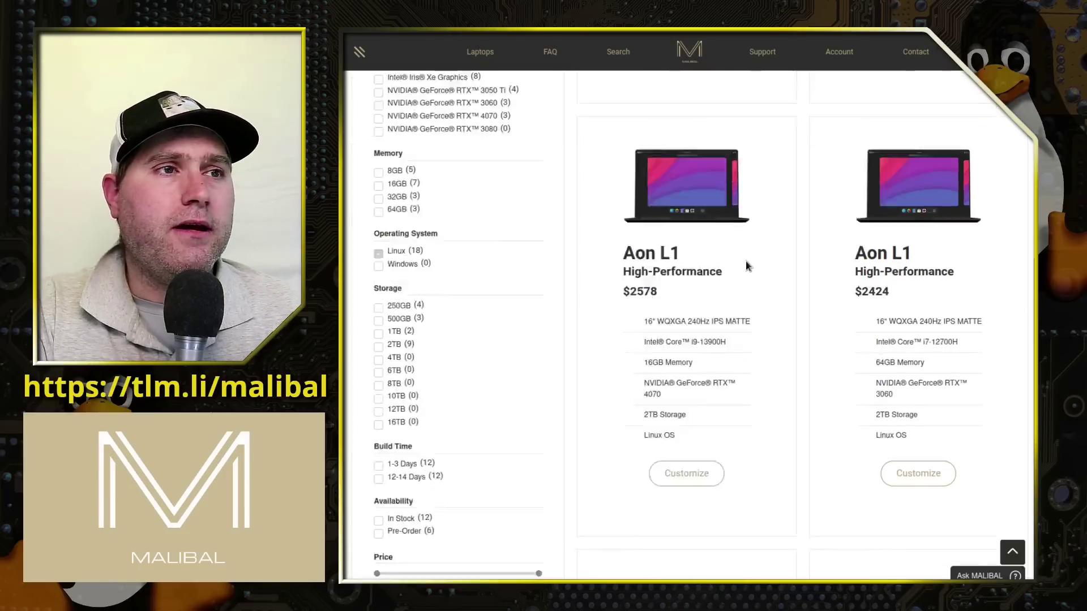
{"action": "scroll", "coordinate": [745, 260], "scroll_direction": "down", "scroll_amount": 5}
{"action": "scroll", "coordinate": [745, 260], "scroll_direction": "up", "scroll_amount": 15}
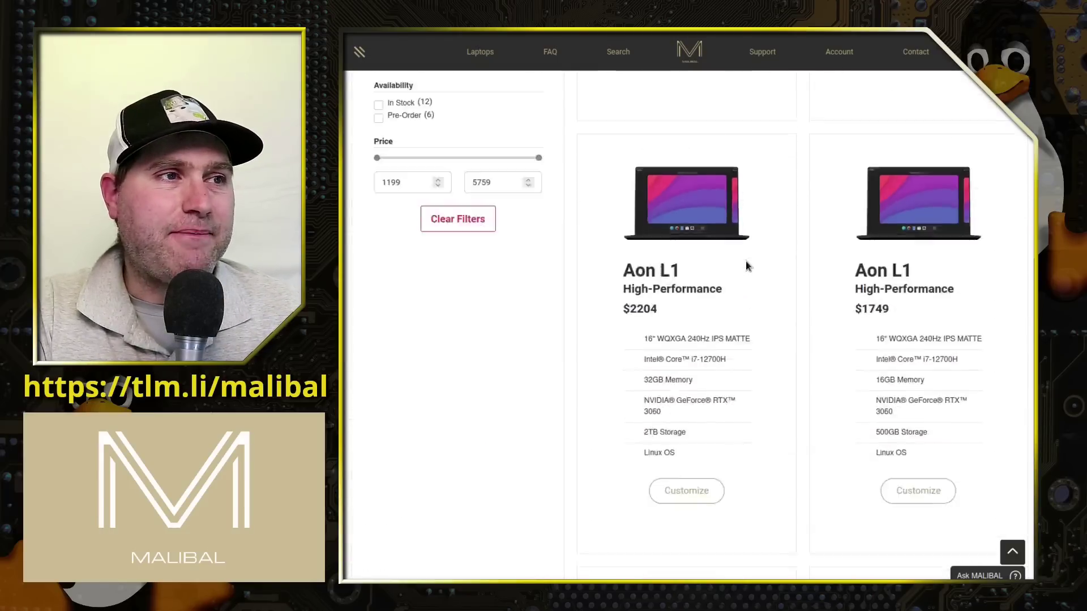
{"action": "left_click", "coordinate": [740, 242]}
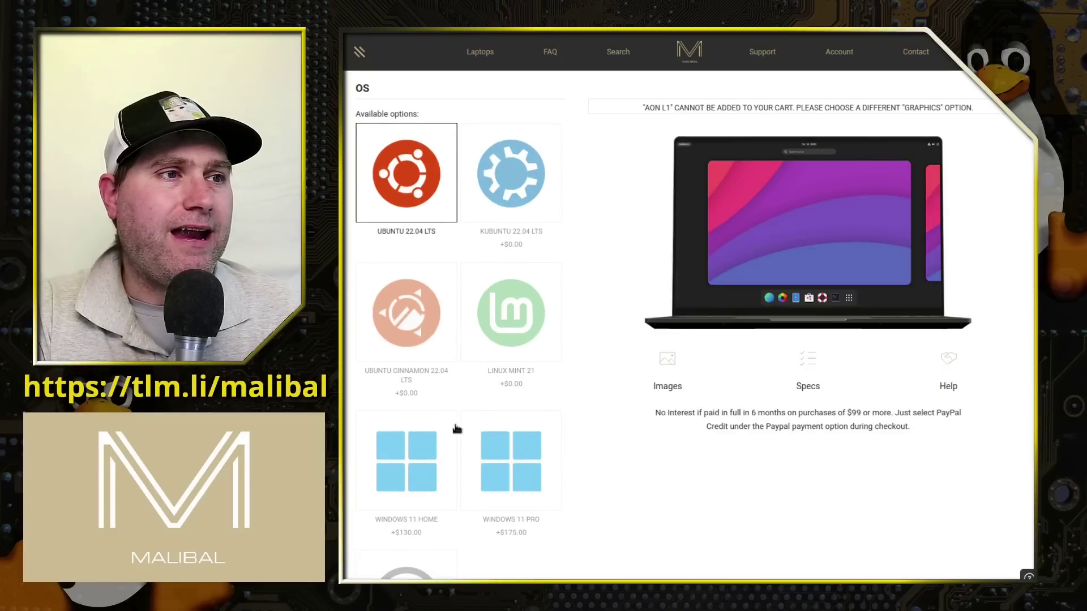
Review the Aon L1's OS and storage options, noting the graphics-option warning.
{"action": "scroll", "coordinate": [502, 174], "scroll_direction": "down", "scroll_amount": 1}
{"action": "scroll", "coordinate": [488, 193], "scroll_direction": "up", "scroll_amount": 1}
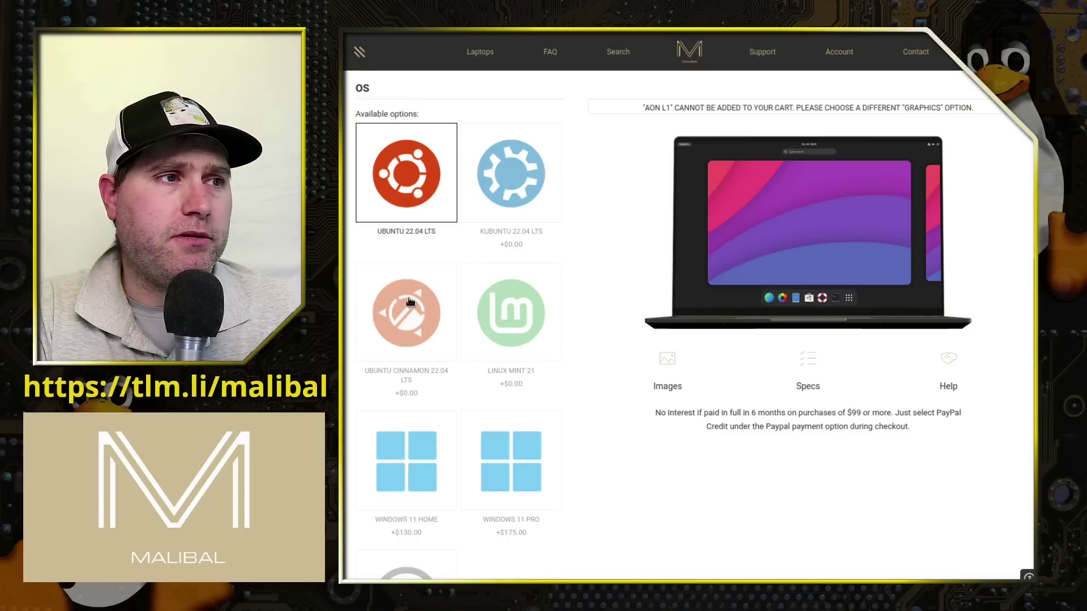
{"action": "scroll", "coordinate": [545, 324], "scroll_direction": "down", "scroll_amount": 3}
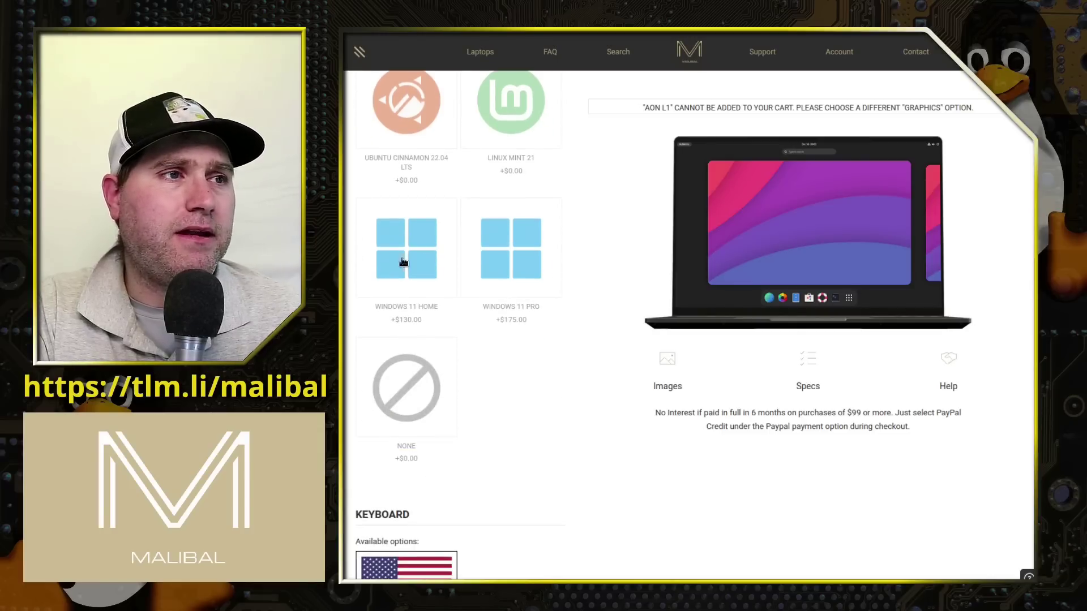
{"action": "scroll", "coordinate": [595, 291], "scroll_direction": "up", "scroll_amount": 9}
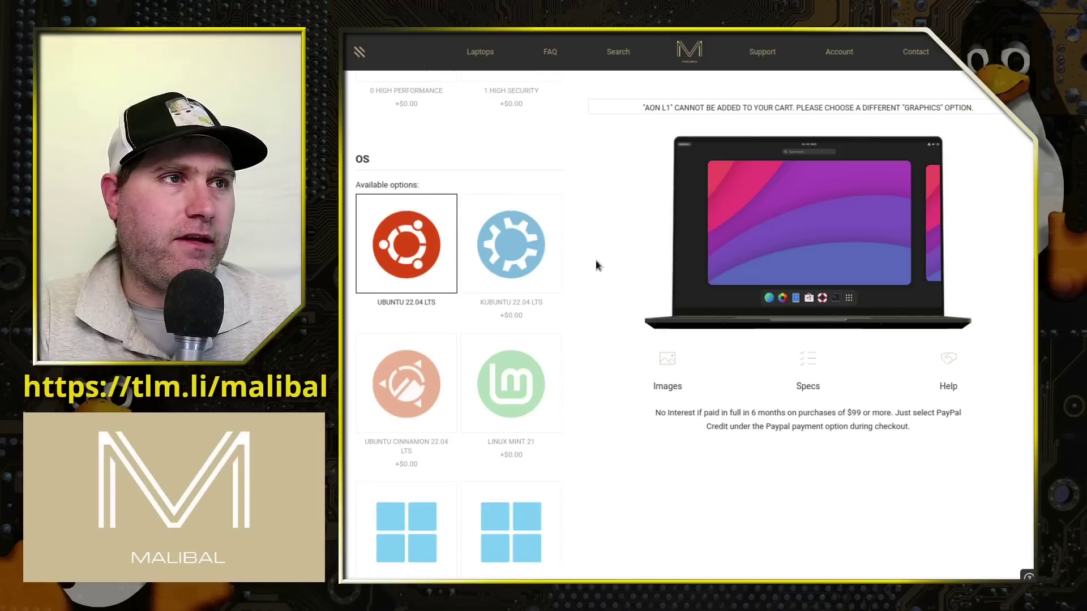
{"action": "scroll", "coordinate": [523, 345], "scroll_direction": "up", "scroll_amount": 14}
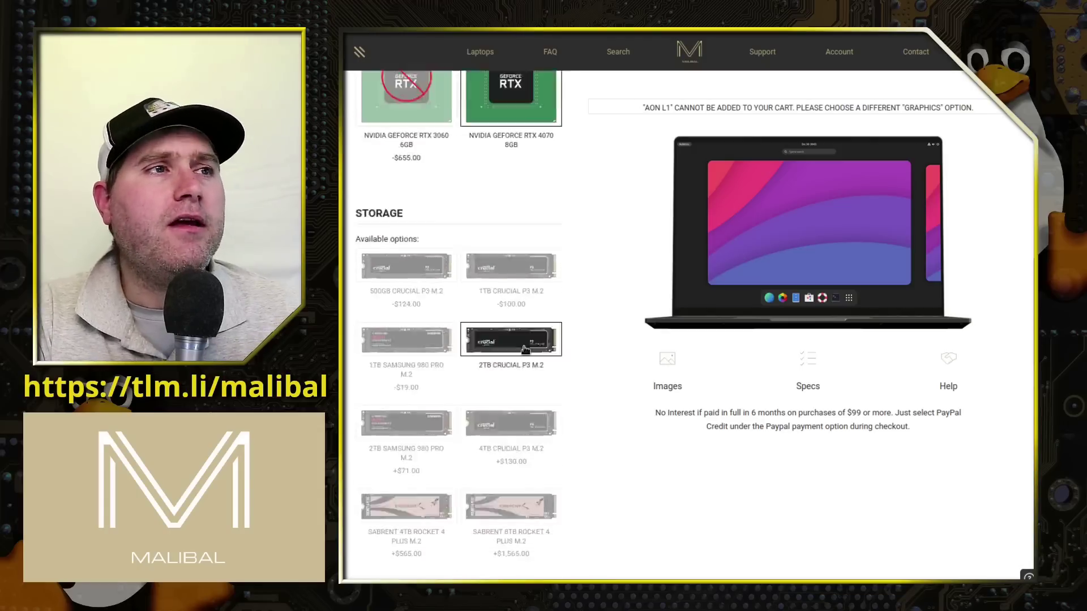
{"action": "scroll", "coordinate": [523, 345], "scroll_direction": "down", "scroll_amount": 8}
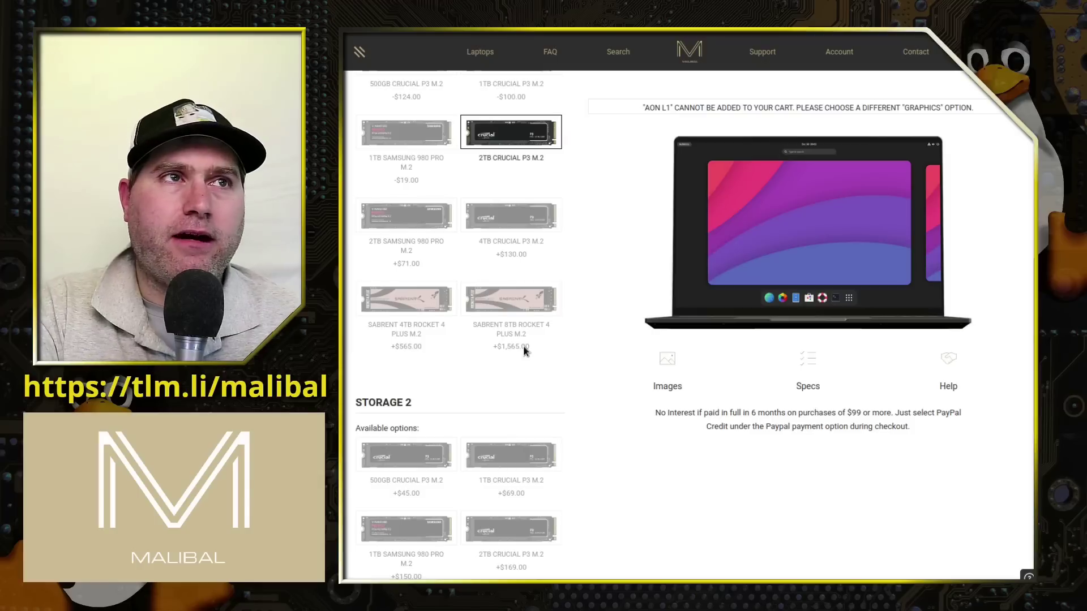